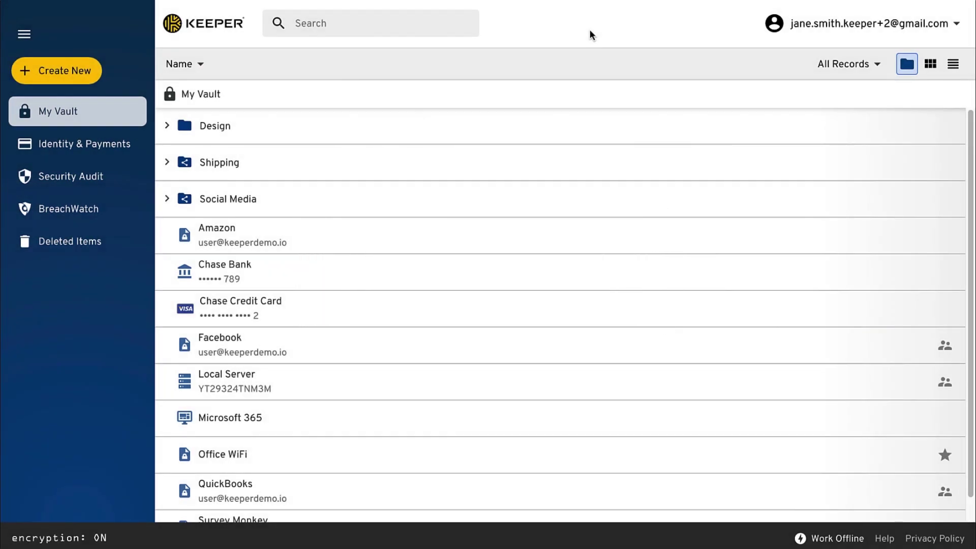
- Switch the vault between card and list views, then return to the folder view
click(930, 64)
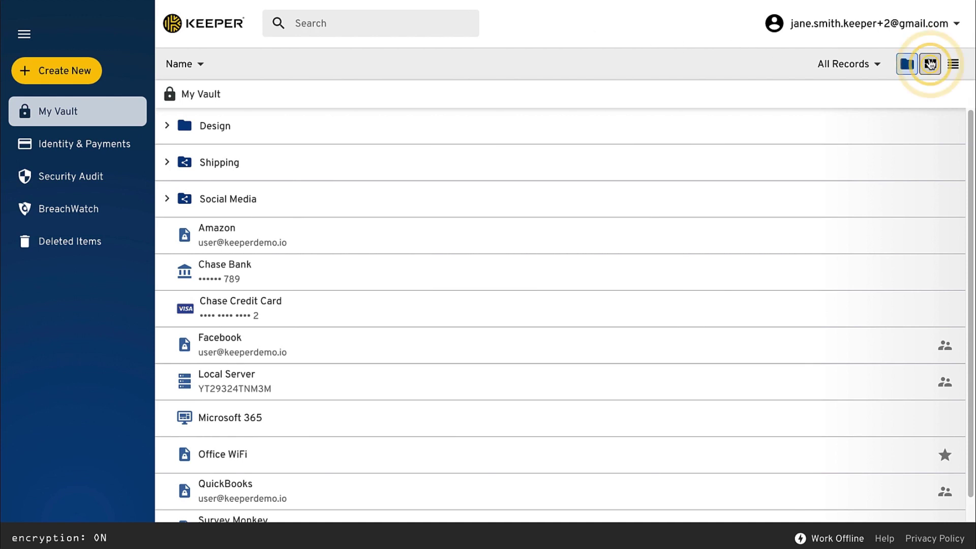
click(951, 64)
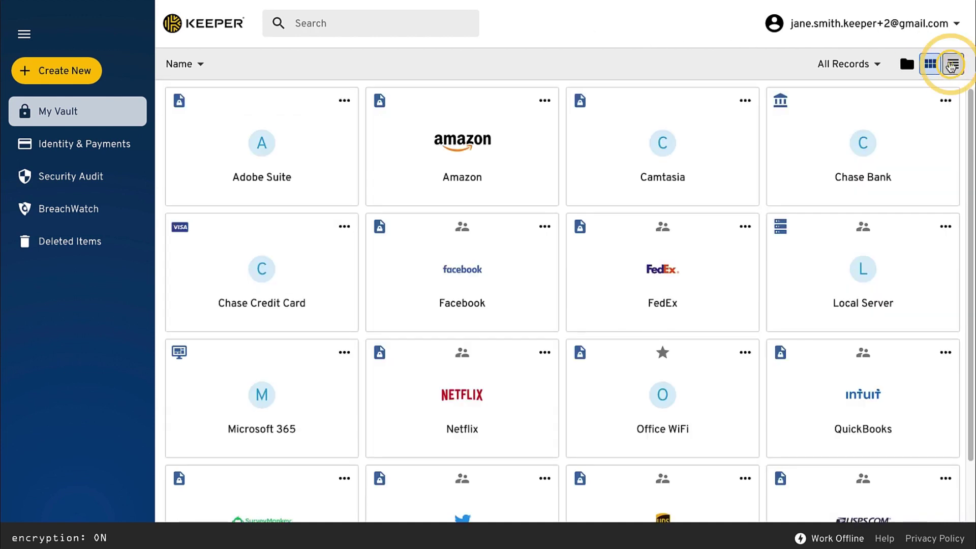
click(907, 65)
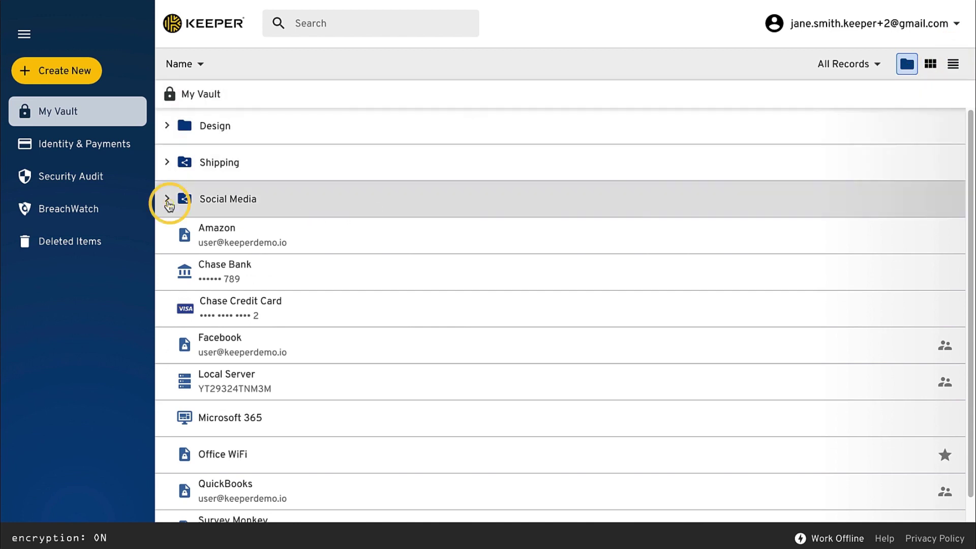
- Move the Facebook record into the Social Media folder
click(168, 200)
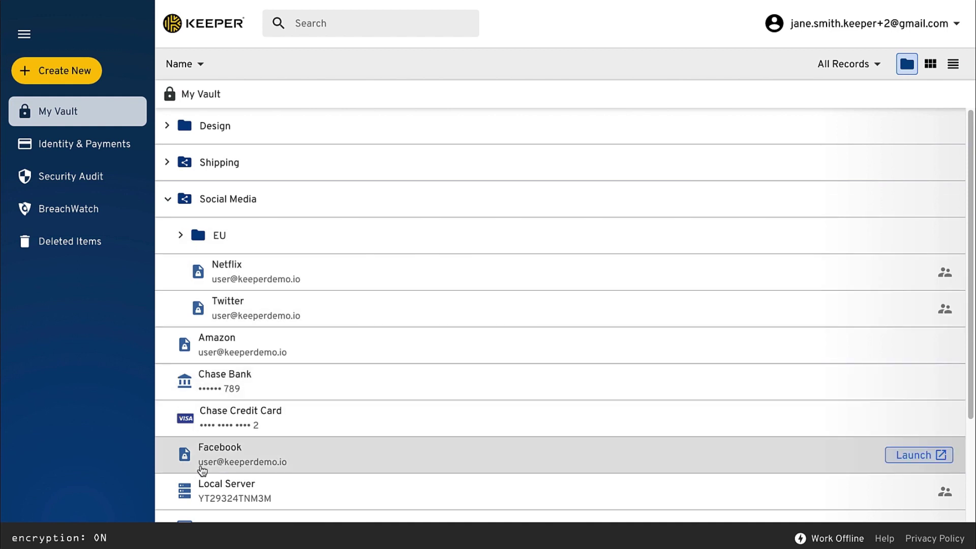
click(203, 470)
drag(203, 470, 214, 201)
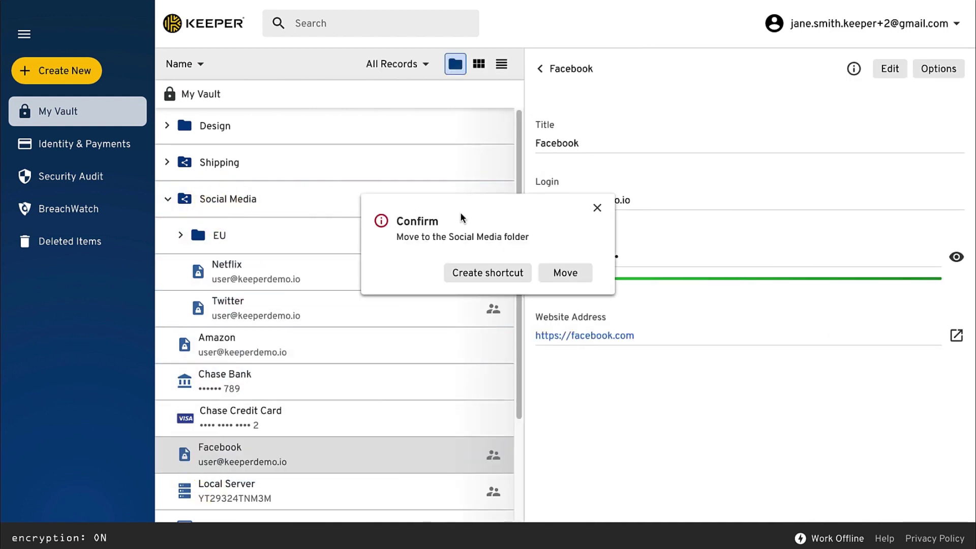
click(554, 274)
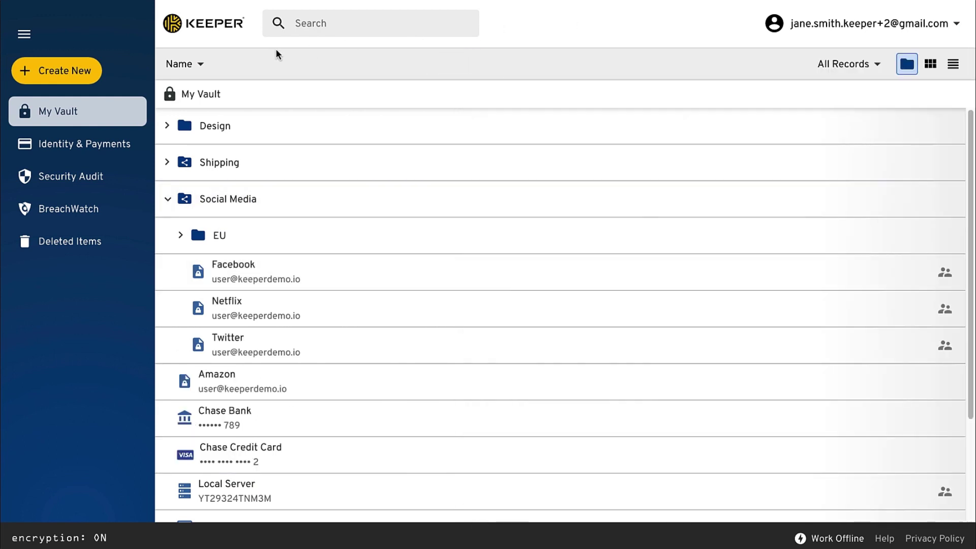
- Create a new Login-type record and title it Salesforce from the suggestion
click(84, 73)
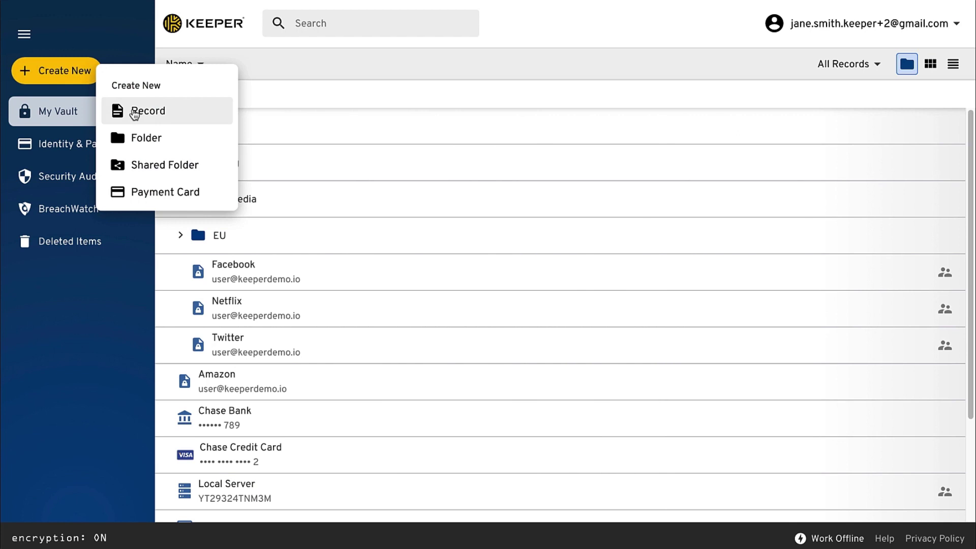
click(135, 112)
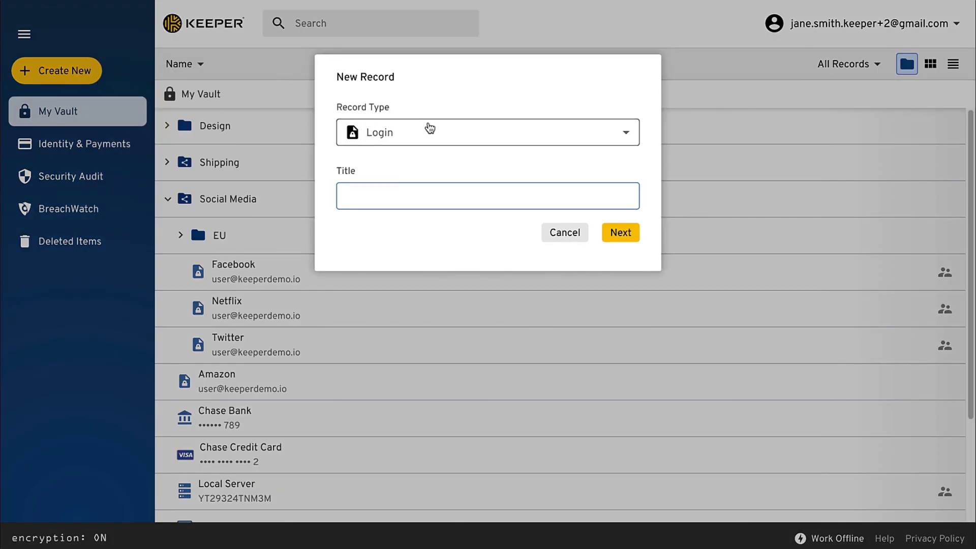
click(631, 134)
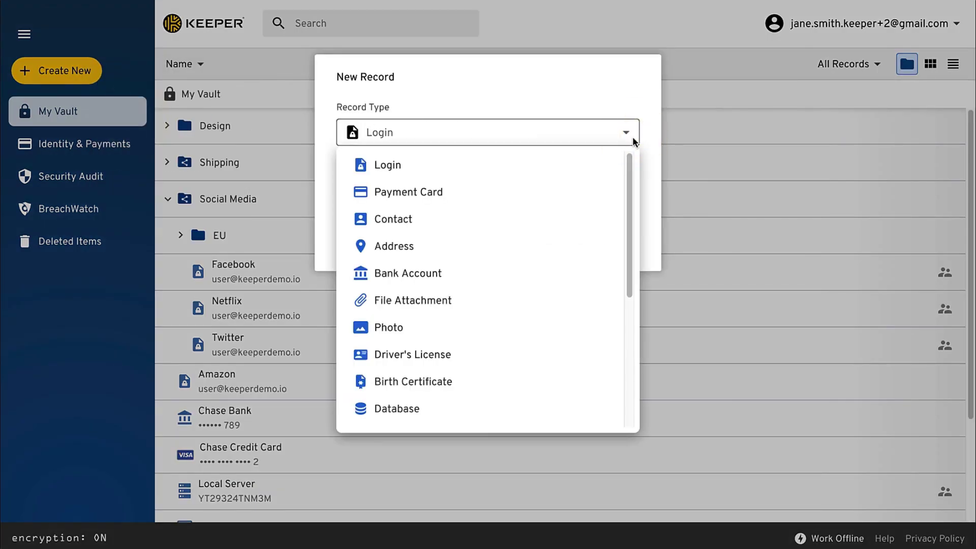
drag(630, 161, 629, 158)
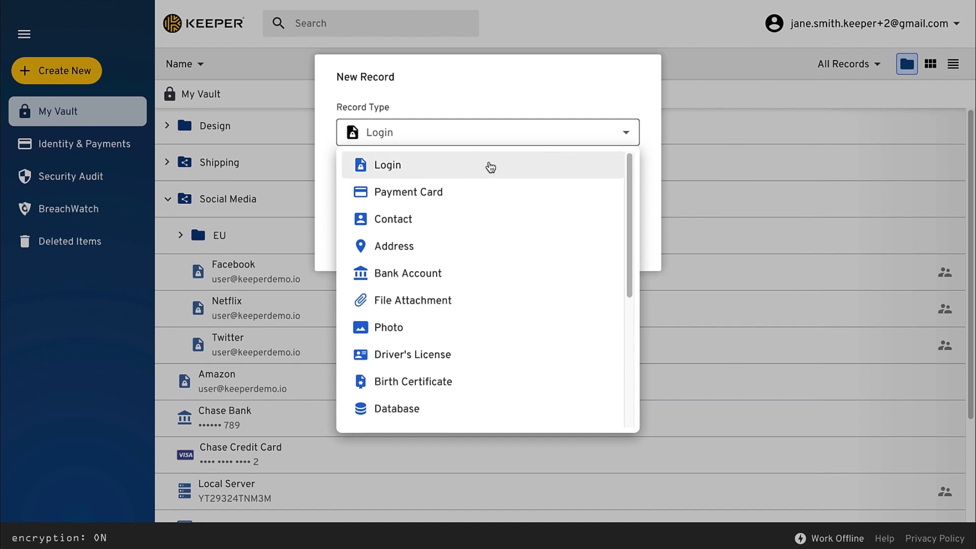
click(490, 166)
click(468, 190)
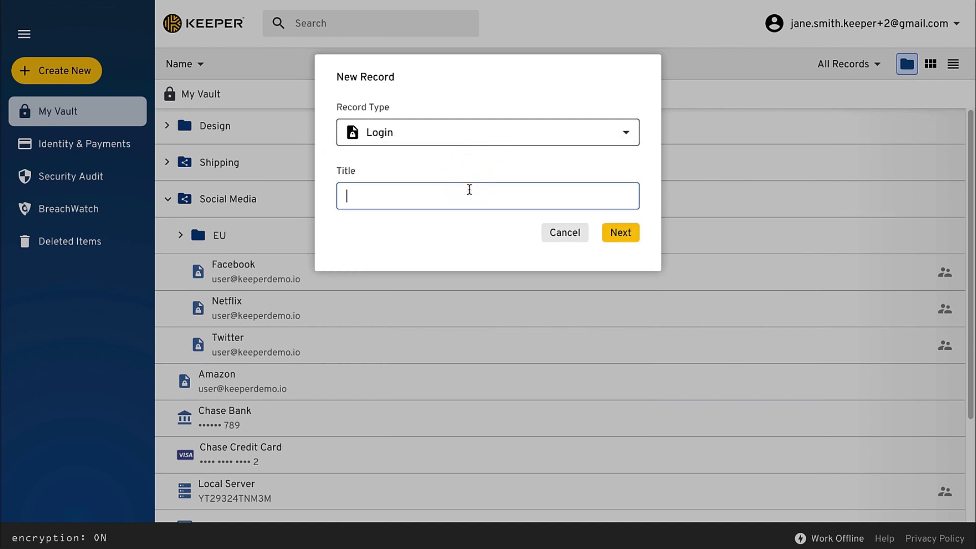
text(Sale)
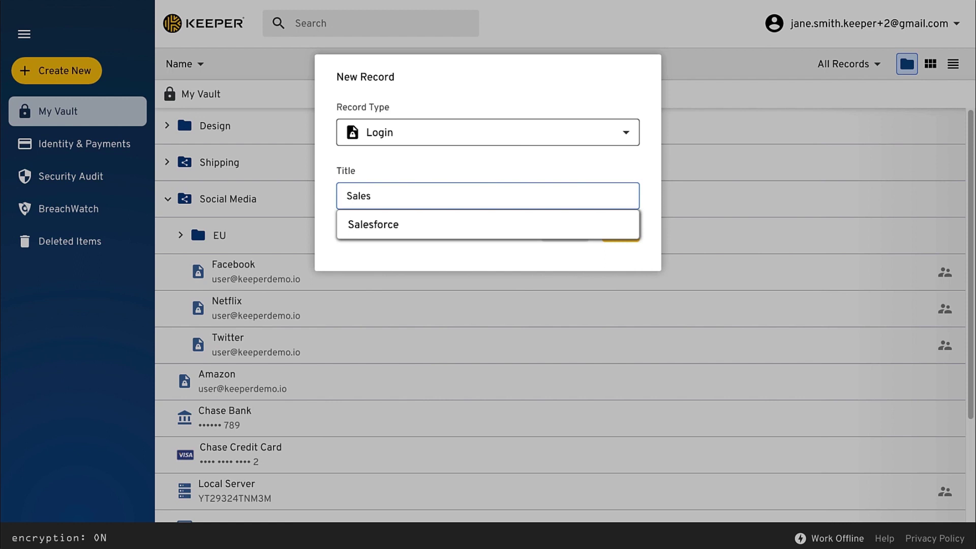
text(s)
click(462, 222)
- Open the full Salesforce record editor and fill the login with the suggested e-mail
click(622, 233)
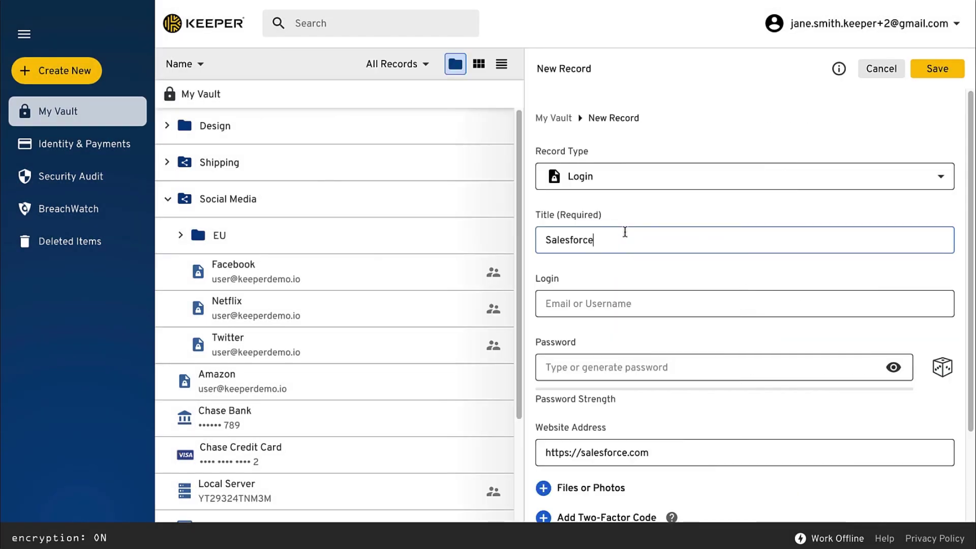
click(608, 305)
text(user)
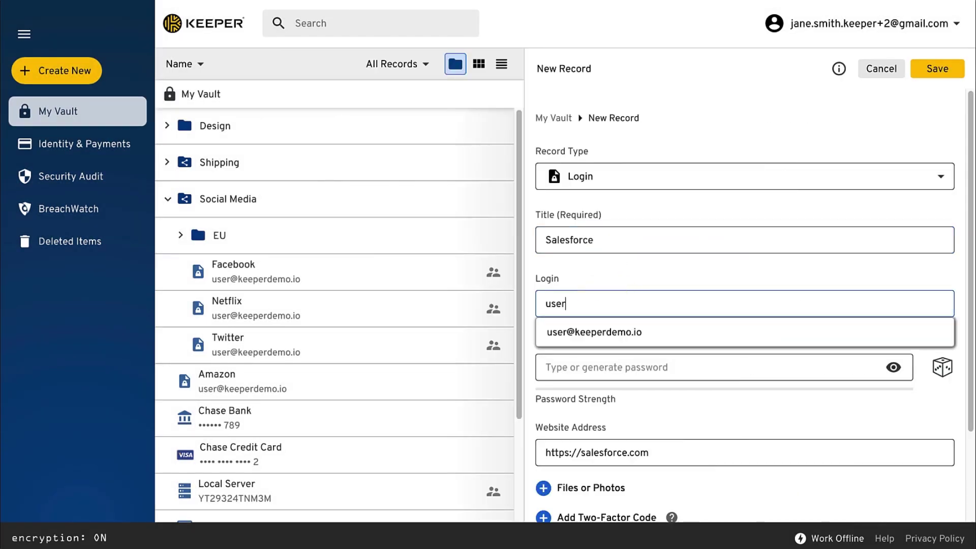
click(770, 336)
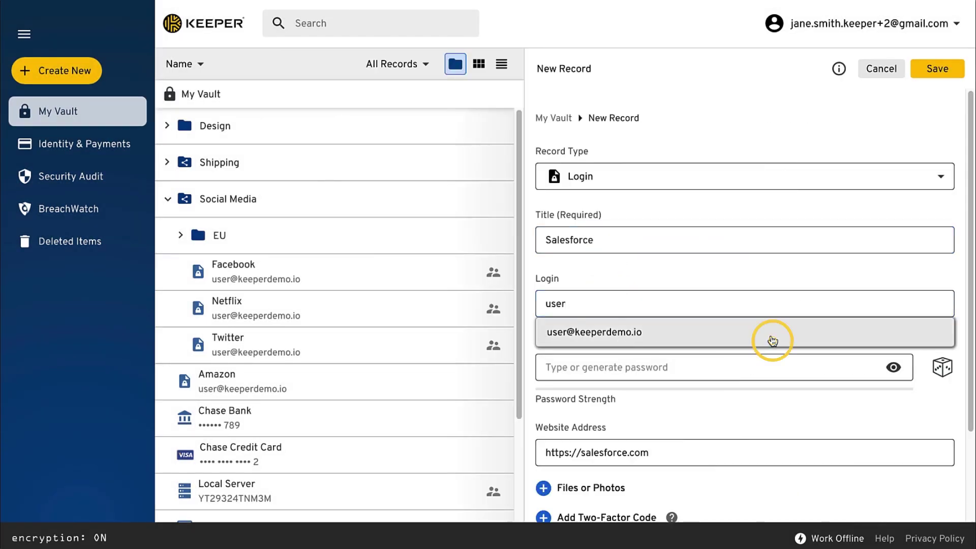
- Generate a 28-character password and attach West Coast Sales Projections.pdf
click(944, 367)
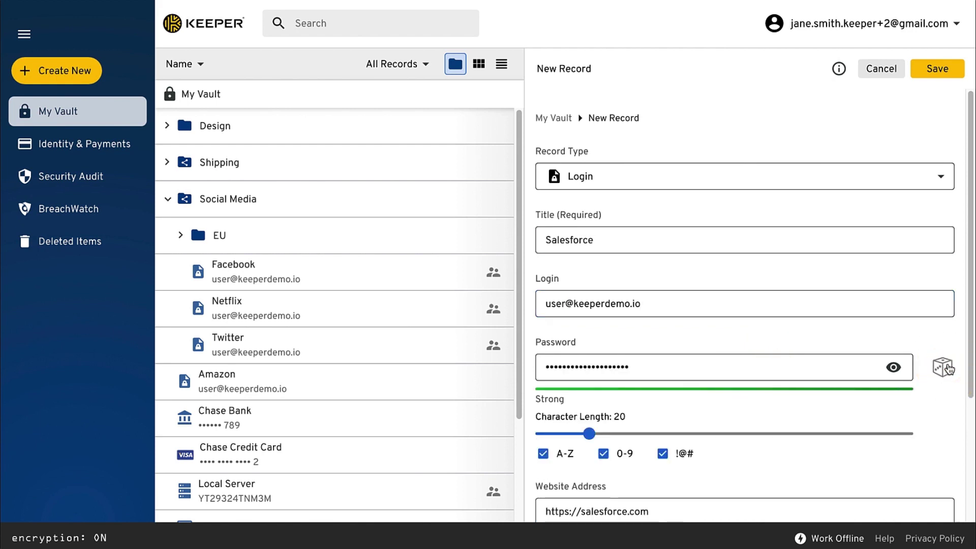
click(895, 367)
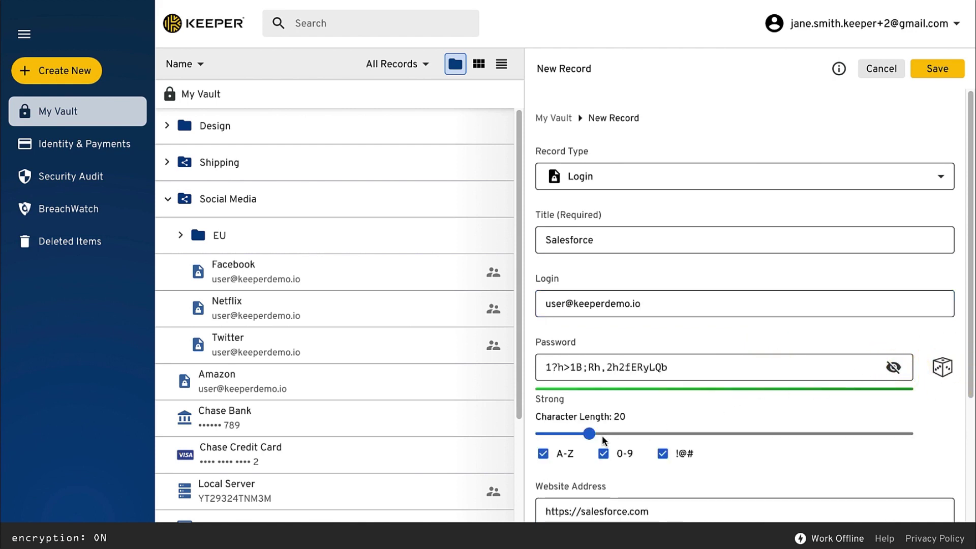
drag(594, 440, 620, 442)
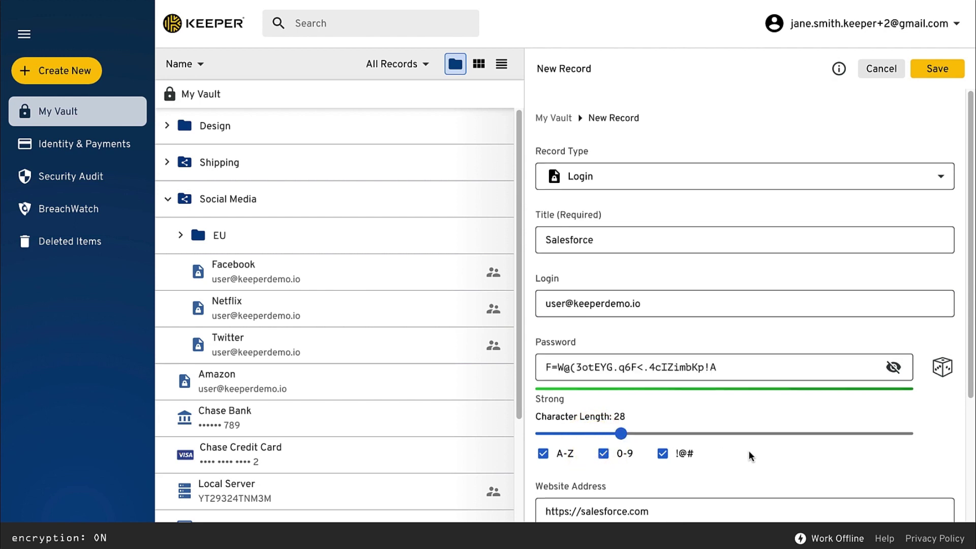
scroll(748, 451, down, 3)
drag(748, 450, 772, 279)
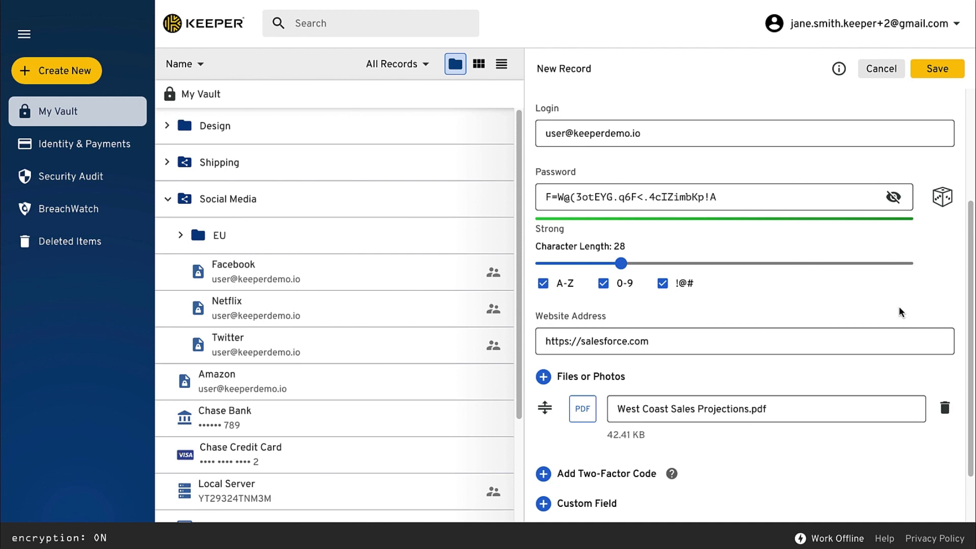
- Add a text custom field labelled Account Number to the Salesforce record
scroll(899, 306, down, 1)
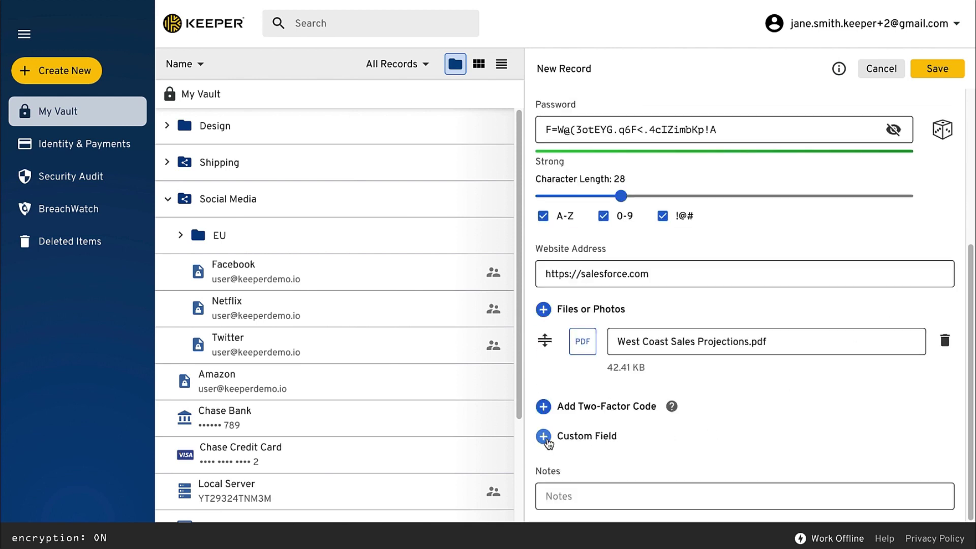
click(544, 437)
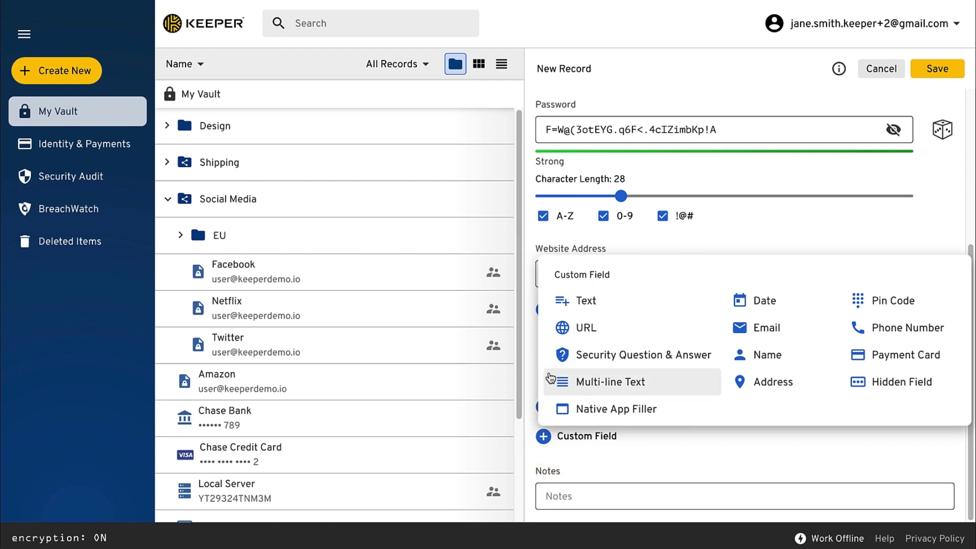
click(559, 300)
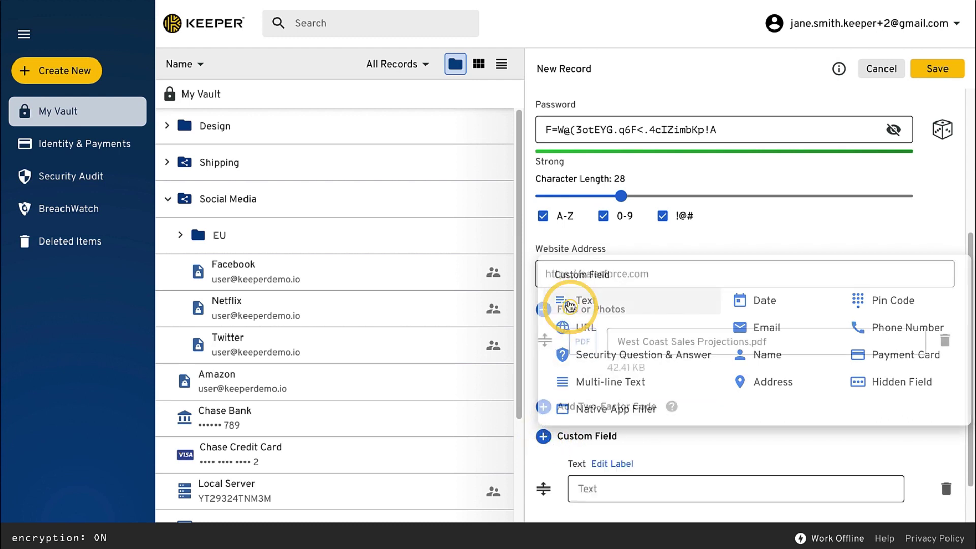
click(625, 463)
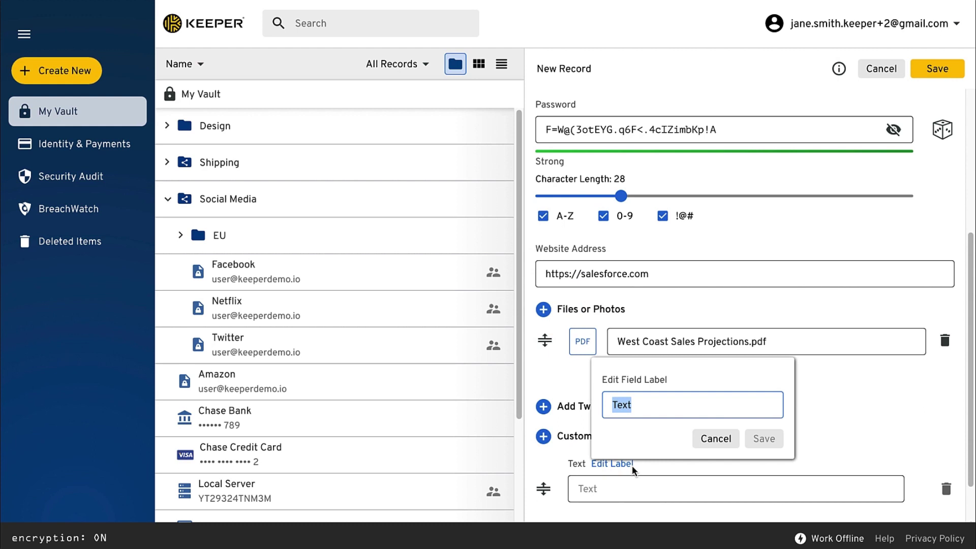
text(Account Number)
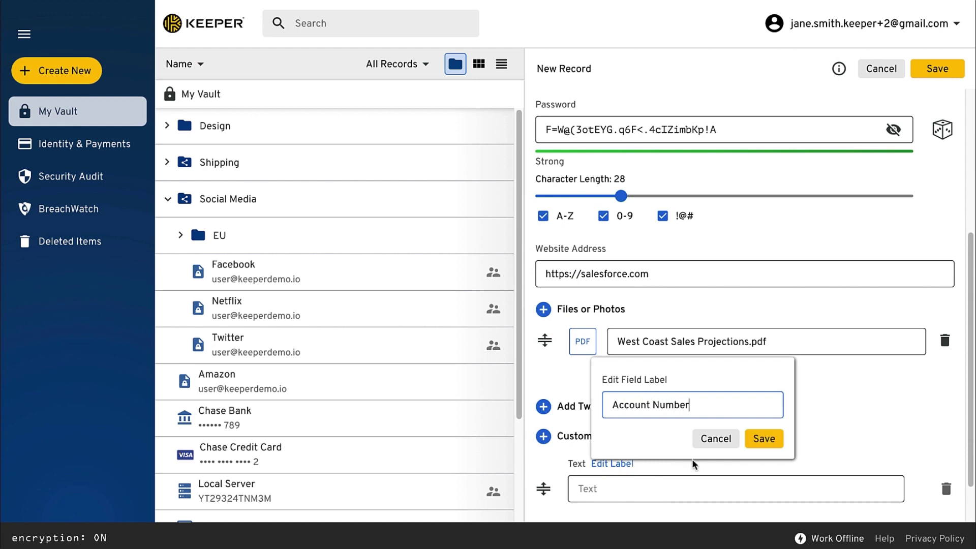
click(764, 438)
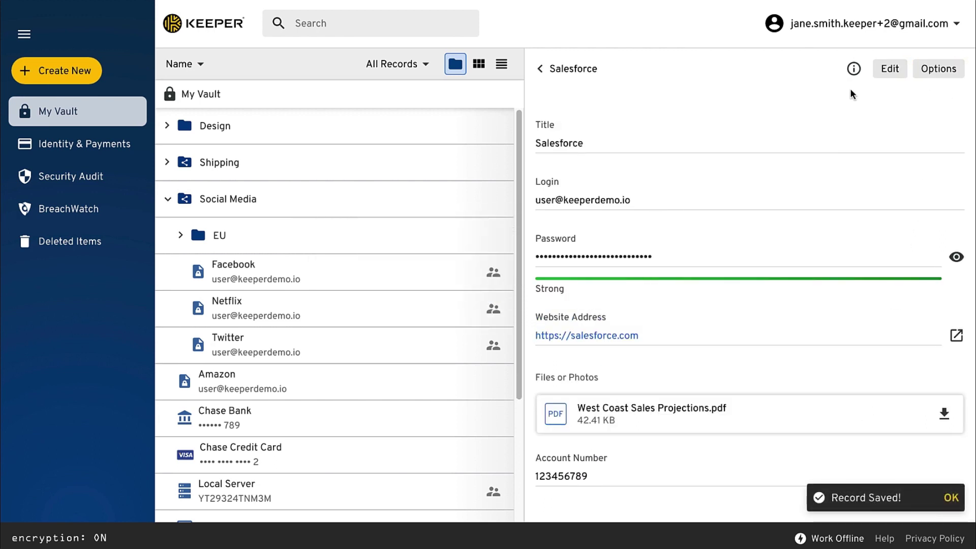
click(813, 24)
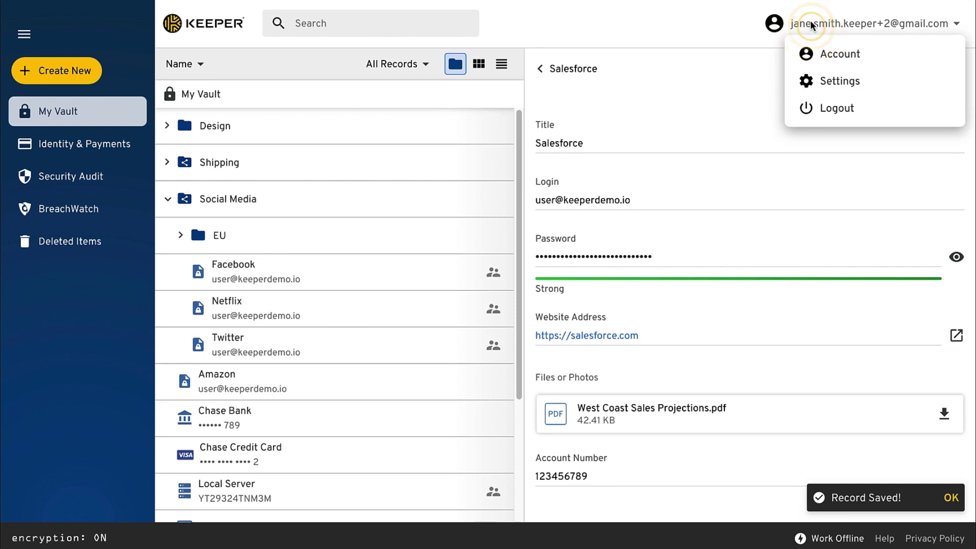
- Open the vault settings and view the Import options
click(813, 79)
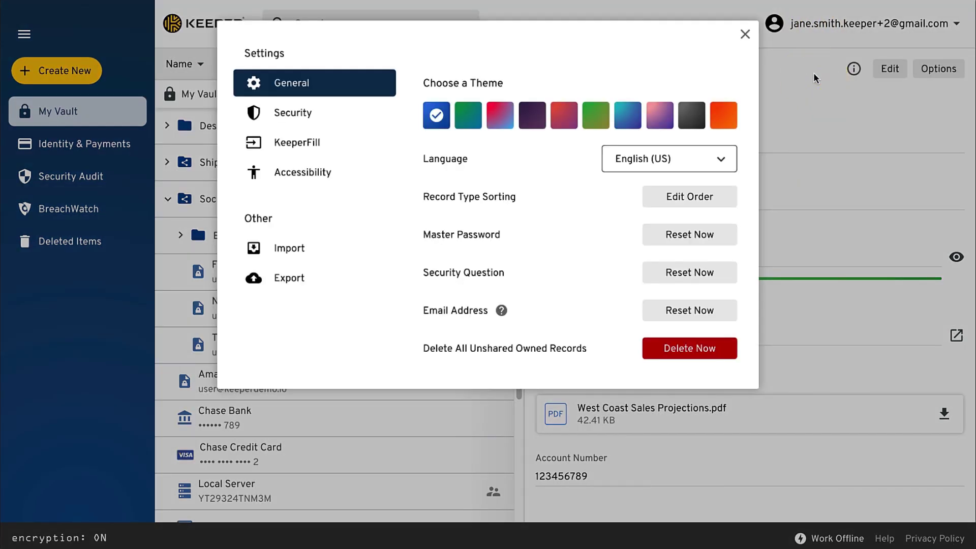
click(286, 253)
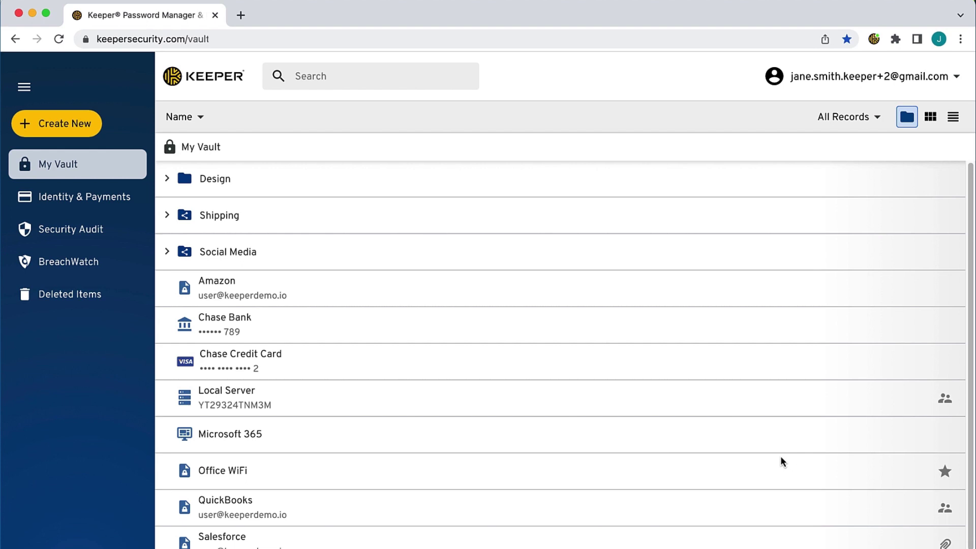
- Bring up the KeeperFill extension menu with the Super+Shift+K shortcut
key(super+shift+k)
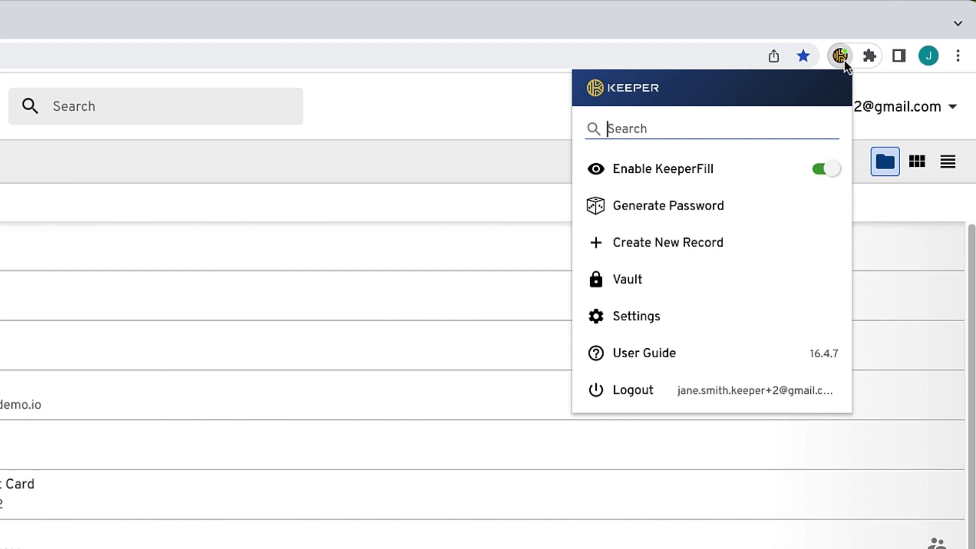
- In KeeperFill security settings, enable Stay Logged In and a 60-minute logout timer
click(662, 317)
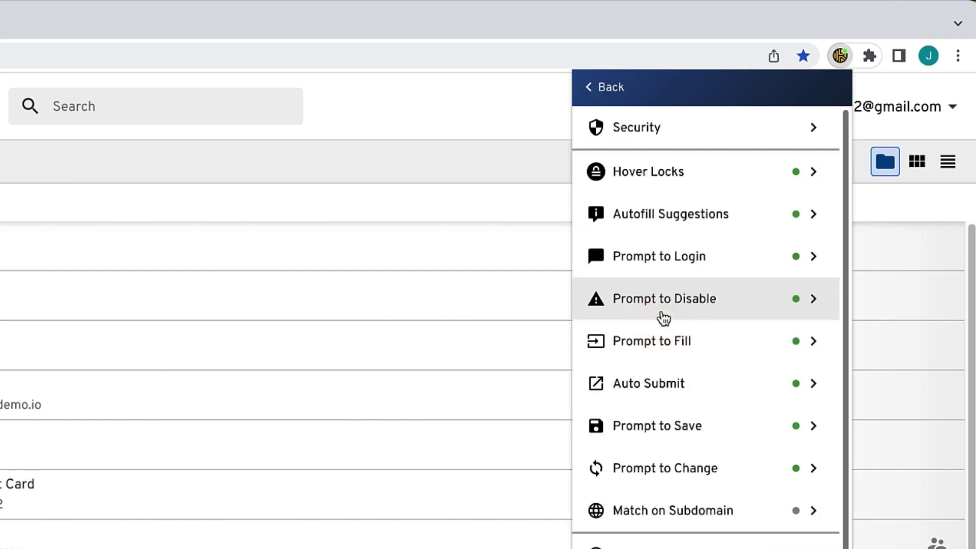
click(704, 141)
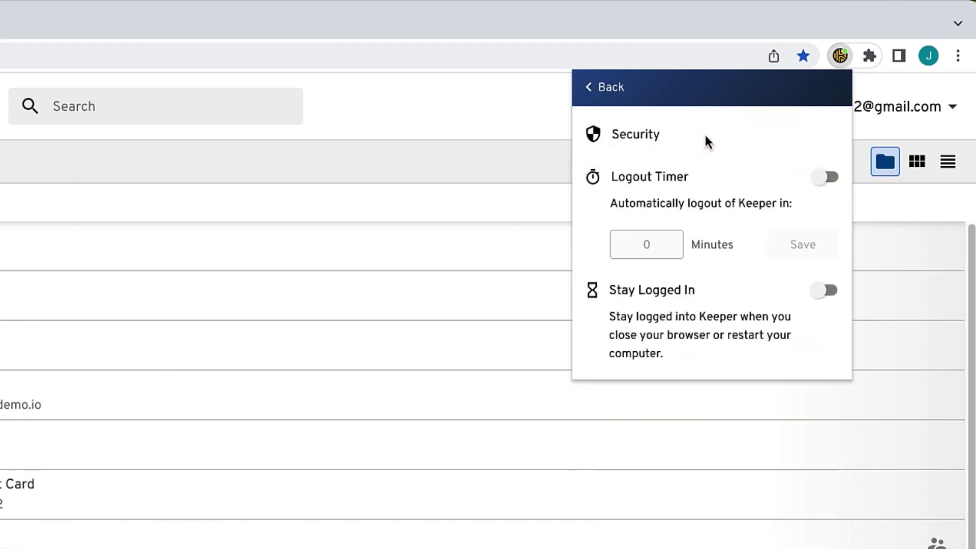
click(826, 291)
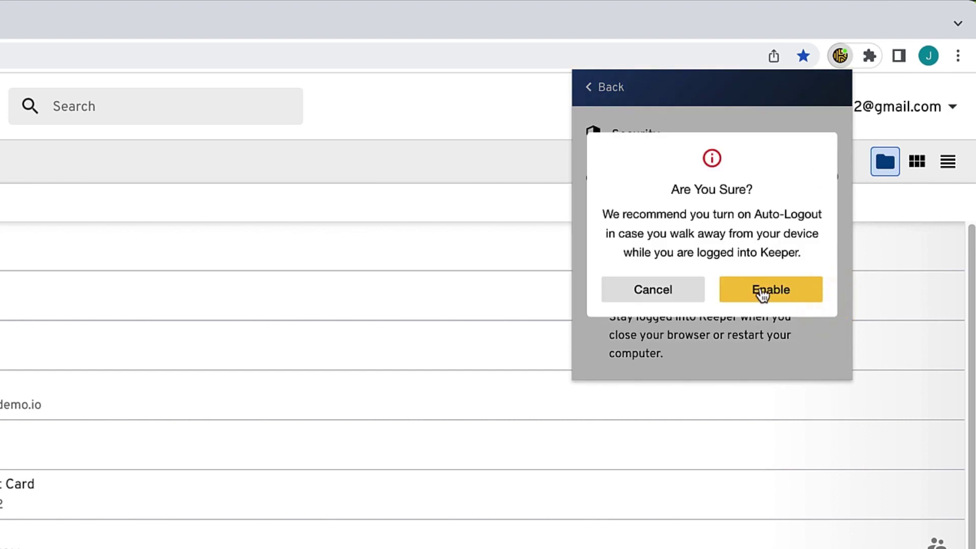
click(763, 294)
click(819, 183)
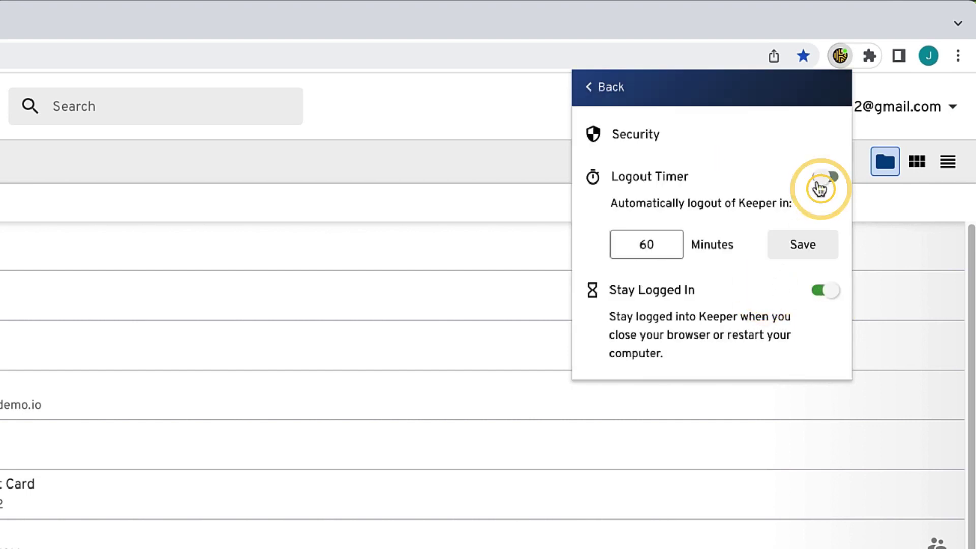
click(806, 248)
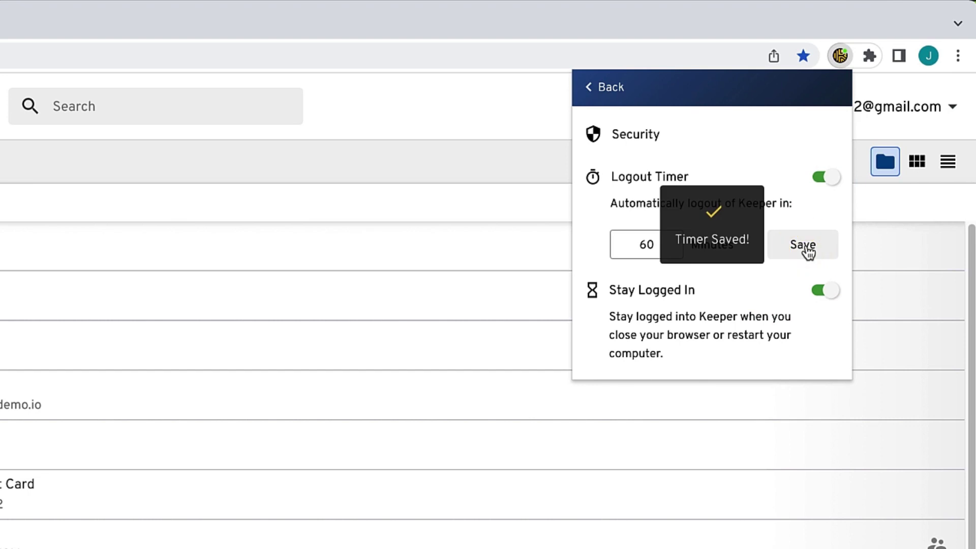
- Search the vault for 'chase' to find the Chase records, then clear the search
click(608, 91)
click(608, 91)
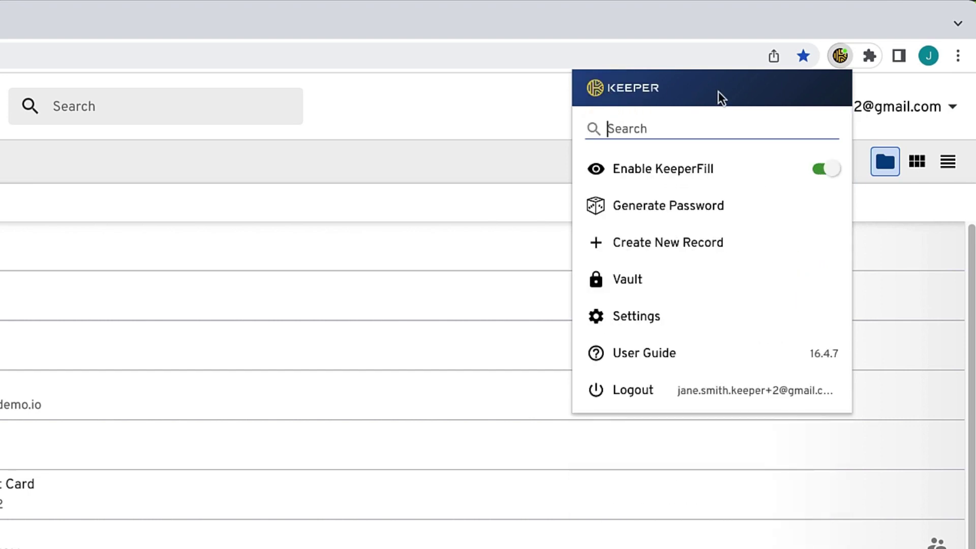
text(chase)
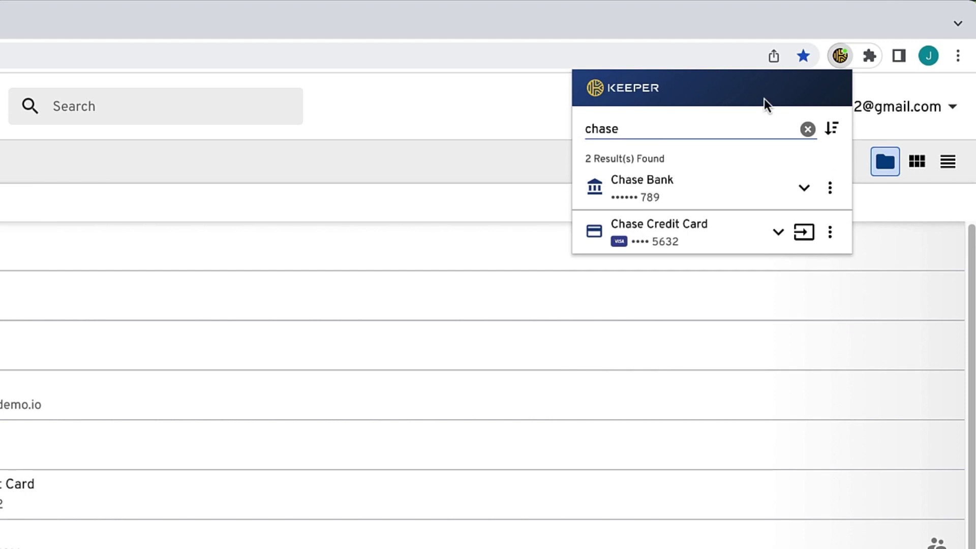
click(807, 129)
- Generate a 40-character password in KeeperFill, then go back and open Settings
click(681, 205)
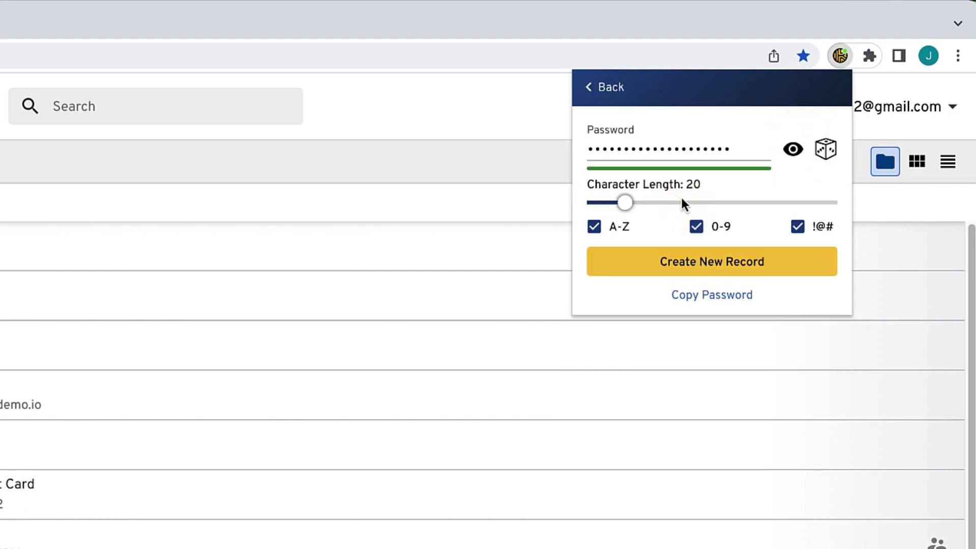
drag(626, 204, 676, 211)
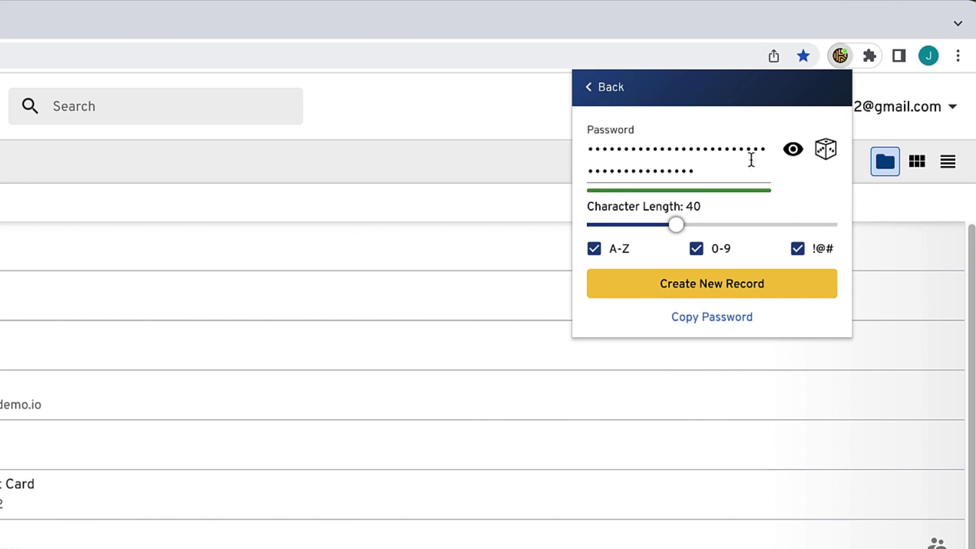
click(619, 100)
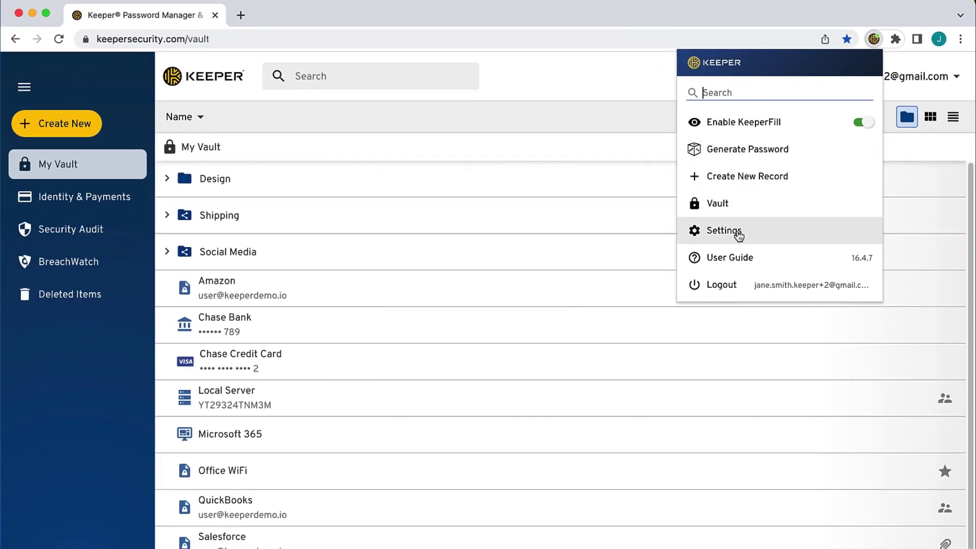
click(737, 231)
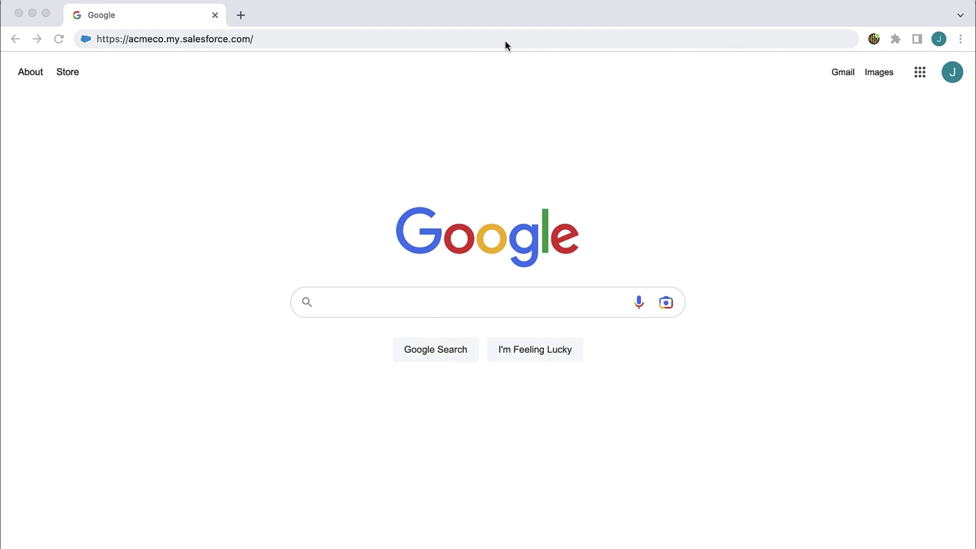
- Load acmeco.my.salesforce.com and accept Keeper's autofill of the Salesforce login
click(505, 40)
key(Return)
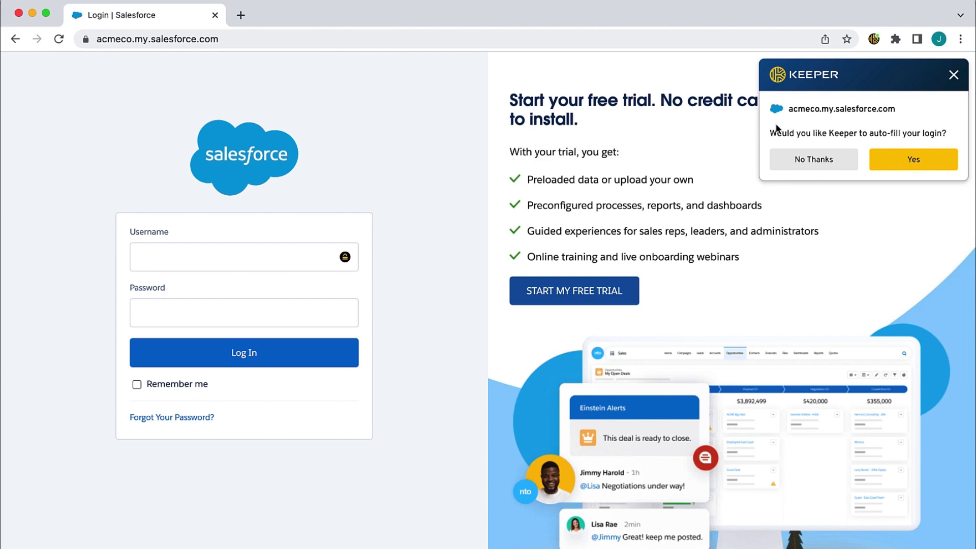
click(913, 159)
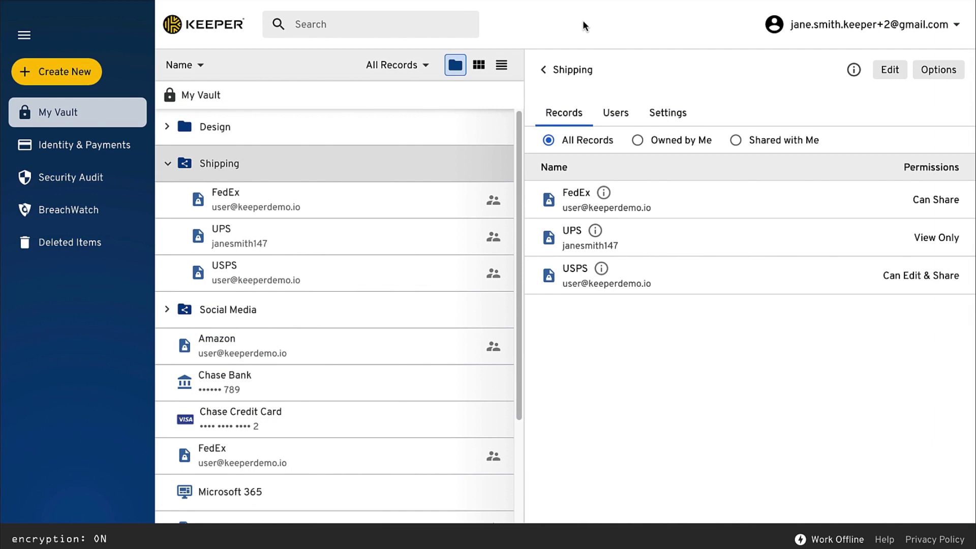
- Give FedEx Can Edit & Share and let the first member manage users and records
click(889, 69)
click(933, 310)
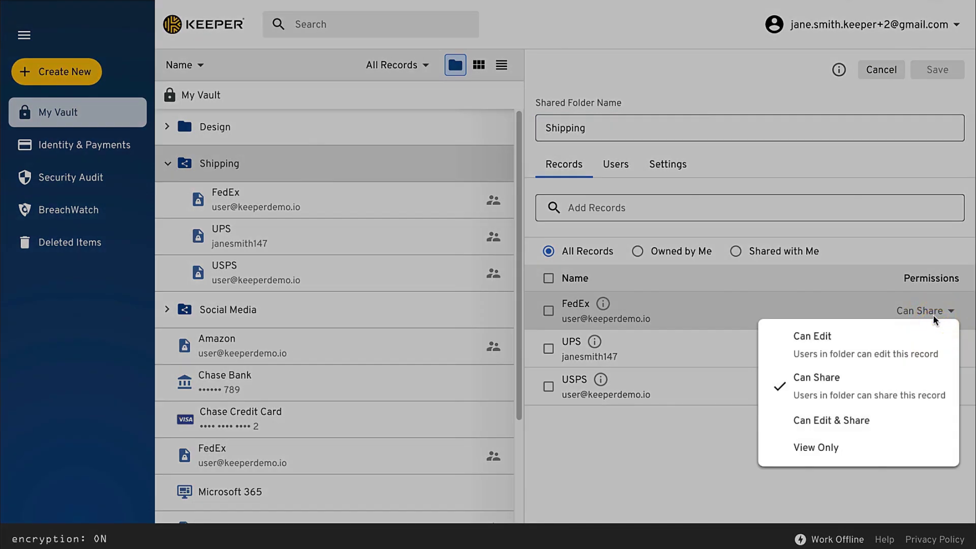
click(895, 421)
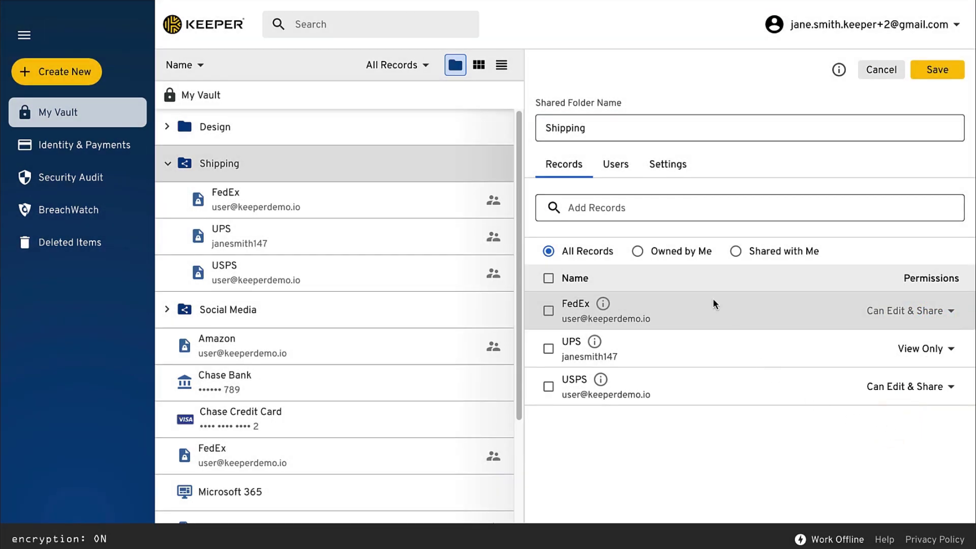
click(616, 168)
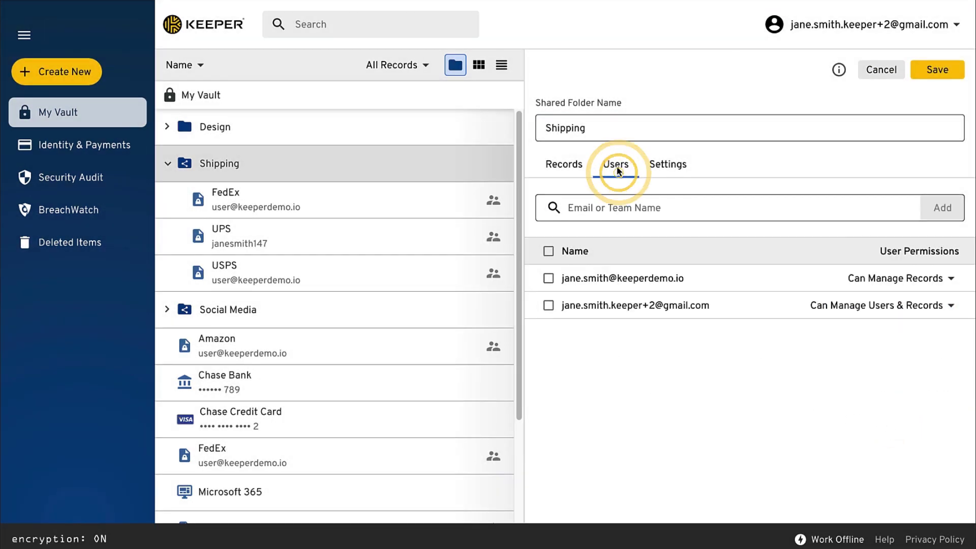
click(947, 283)
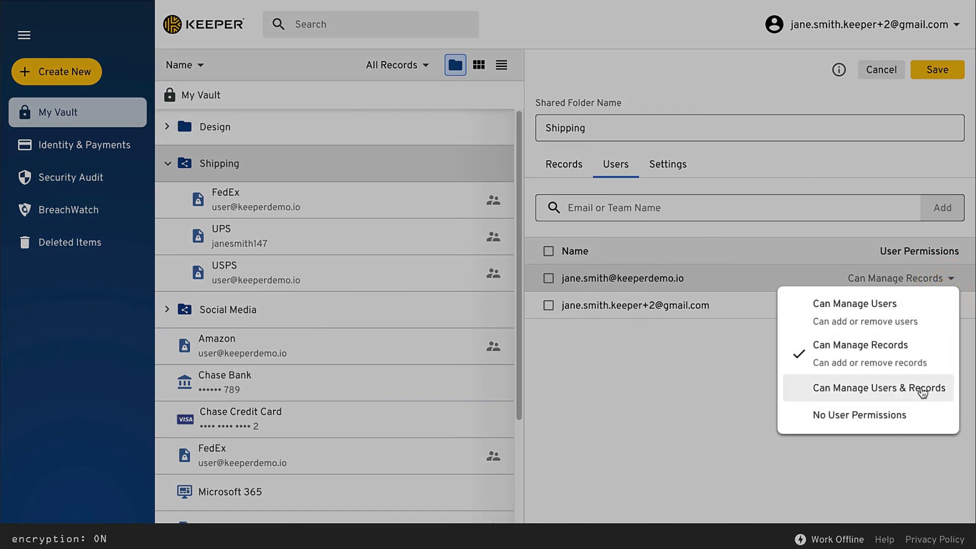
click(935, 388)
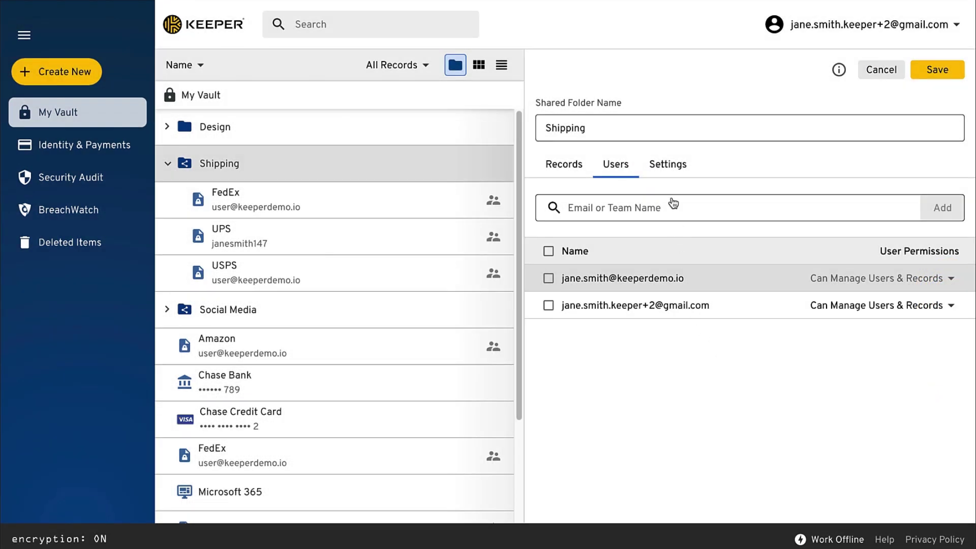
- Set Shipping's defaults to Can Manage Records and Can Edit, then save the folder
click(667, 166)
click(944, 272)
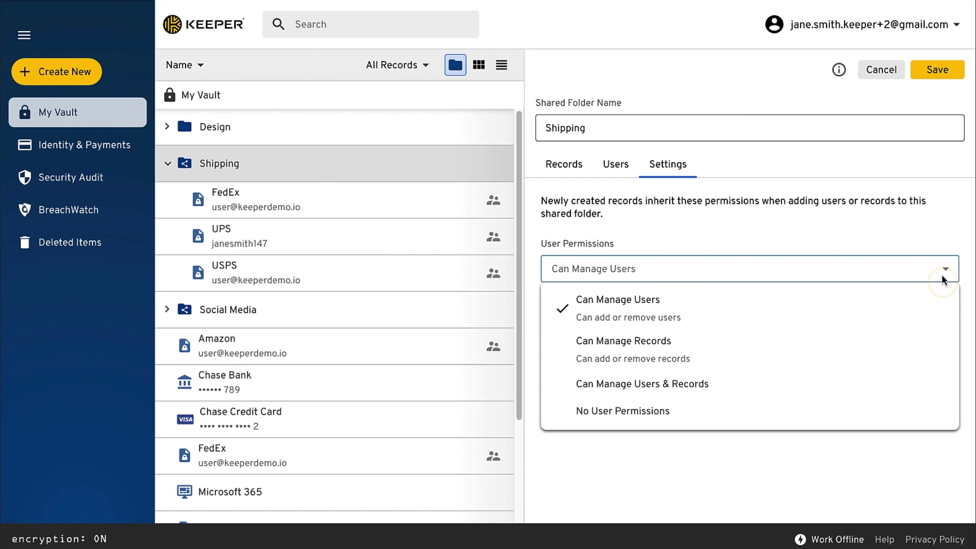
click(905, 336)
click(909, 331)
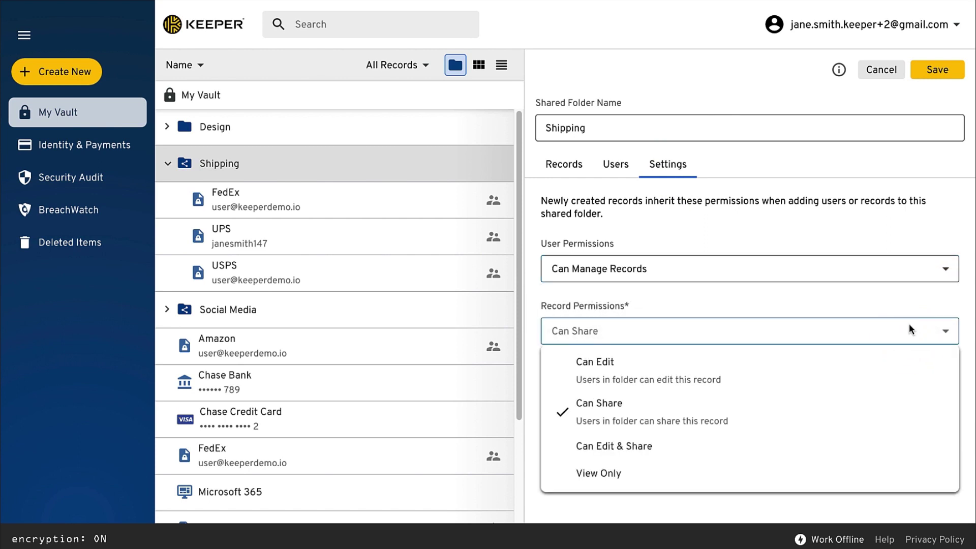
click(850, 358)
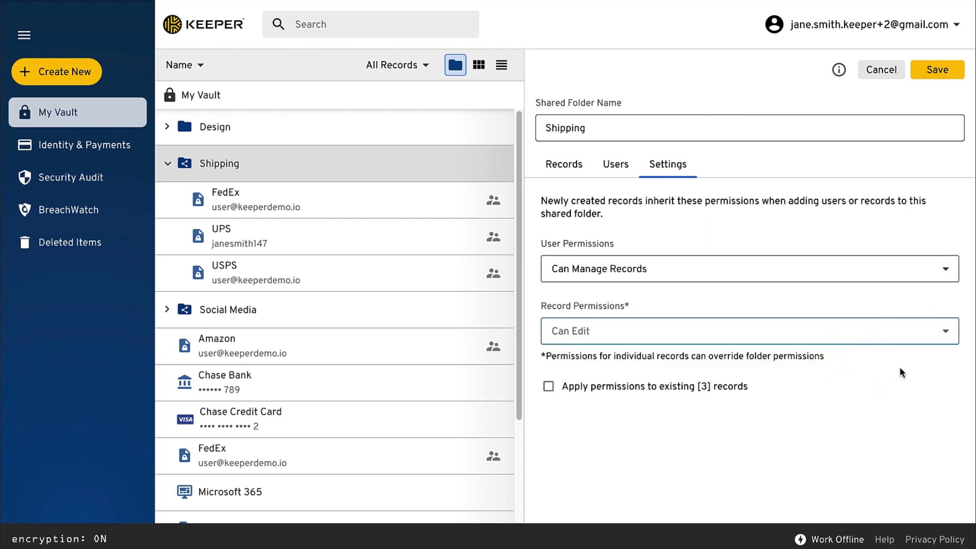
click(935, 71)
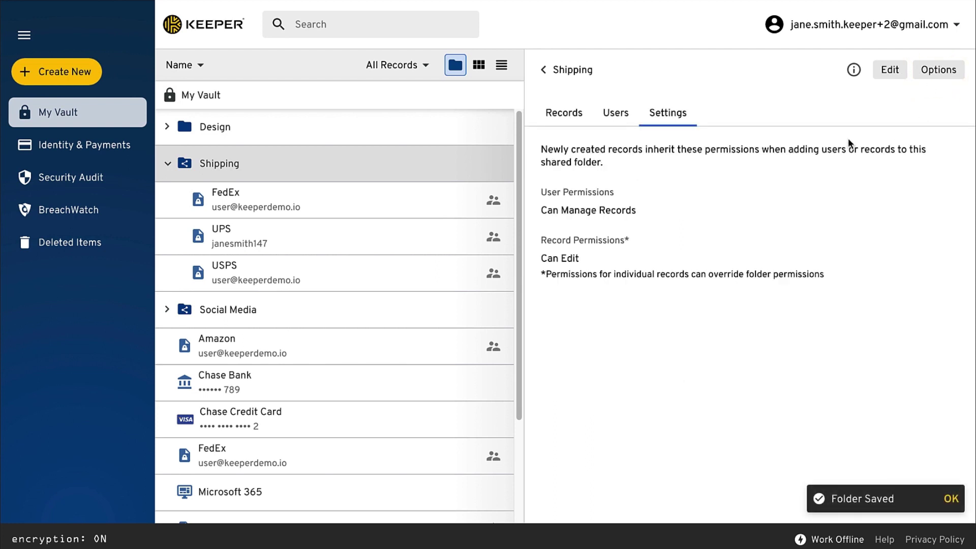
click(359, 94)
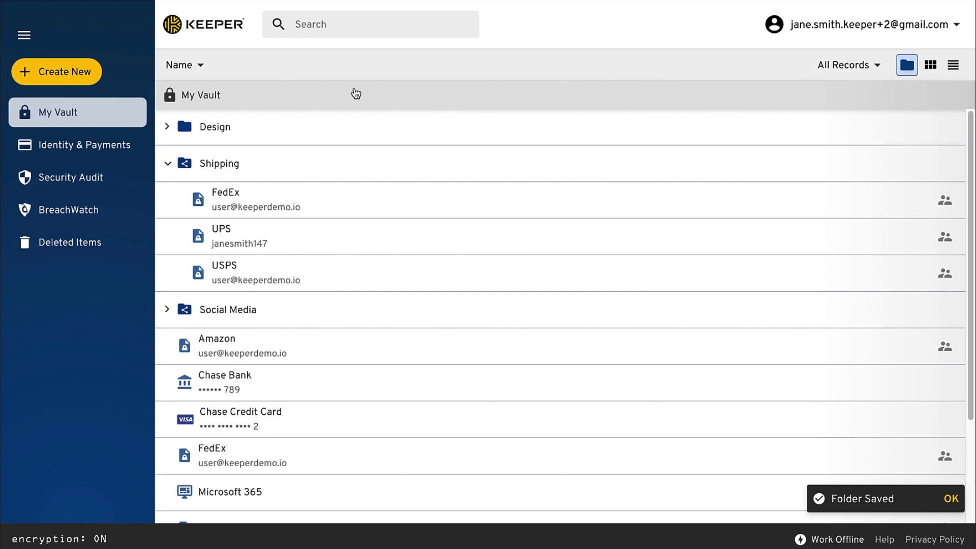
- Create the IT shared folder with Can Manage Records for users and Can Share for records
click(89, 72)
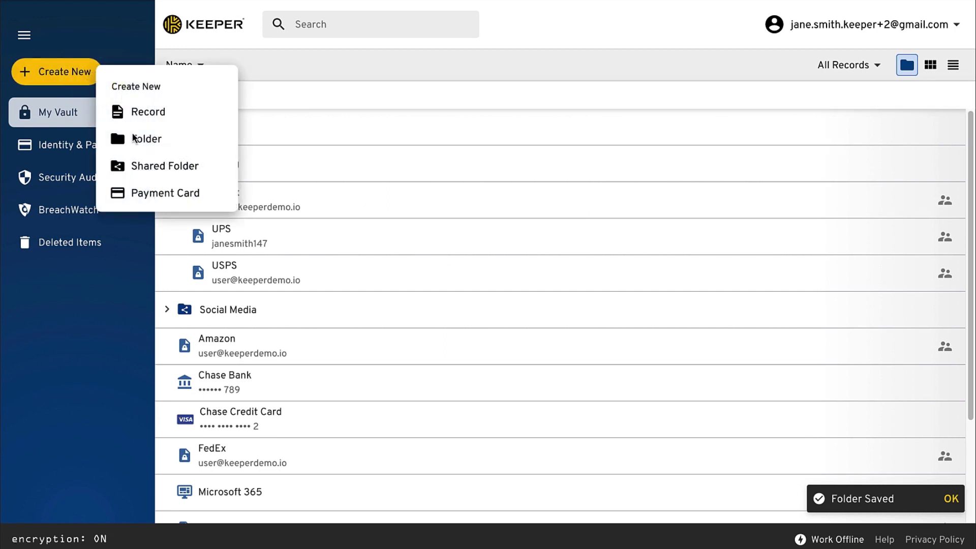
click(159, 166)
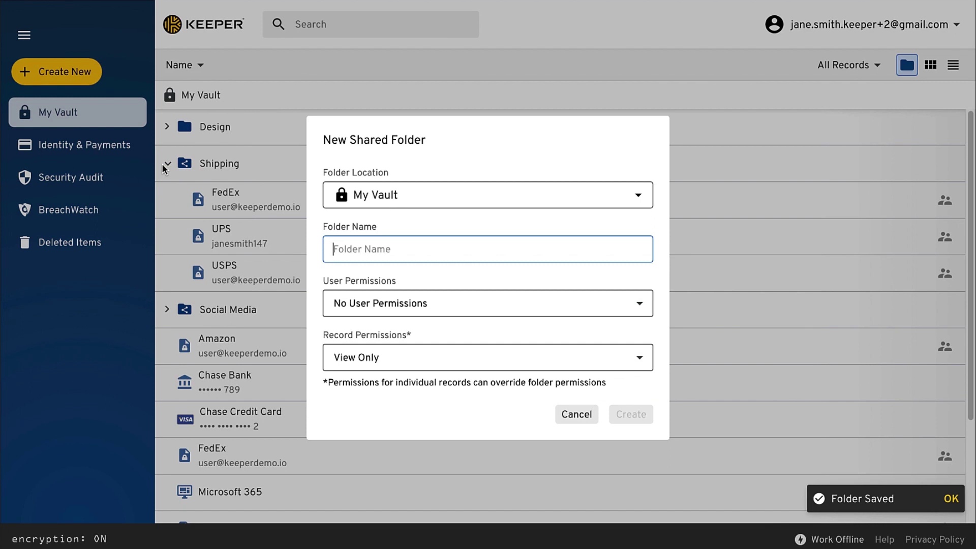
text(IT)
click(593, 302)
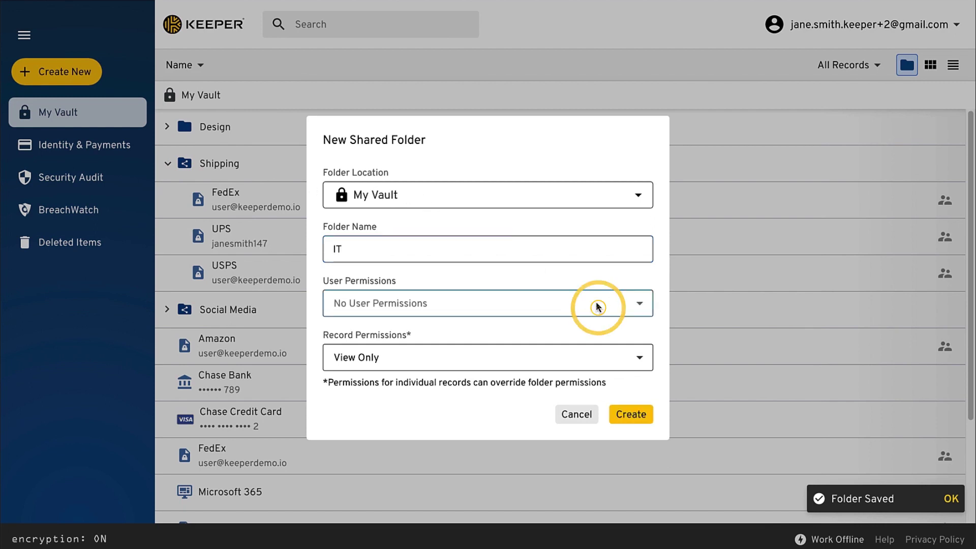
click(508, 373)
click(508, 369)
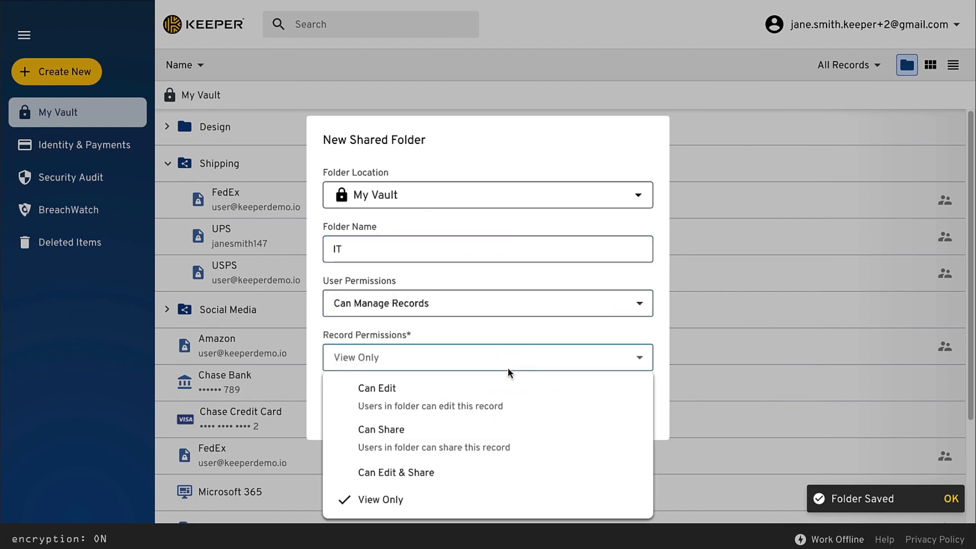
click(464, 430)
click(633, 414)
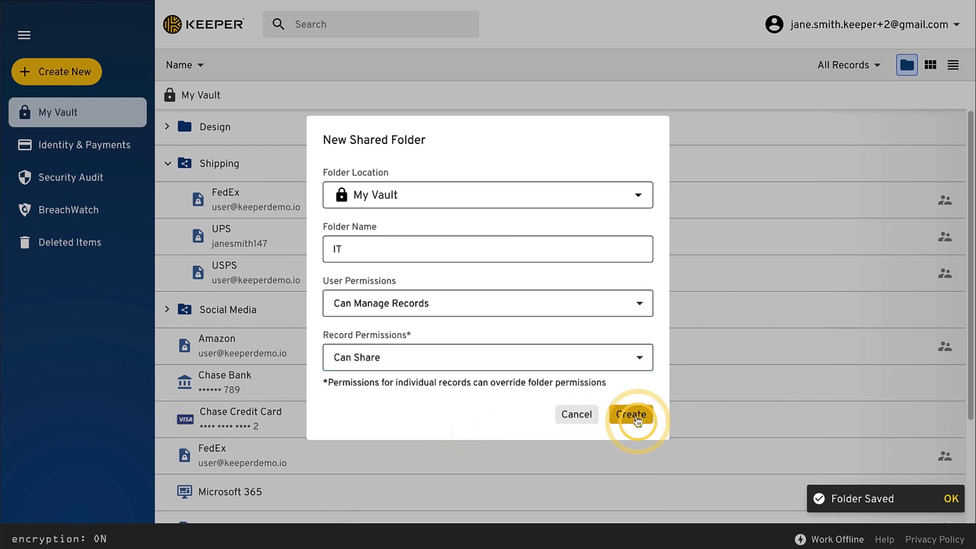
drag(520, 394, 519, 425)
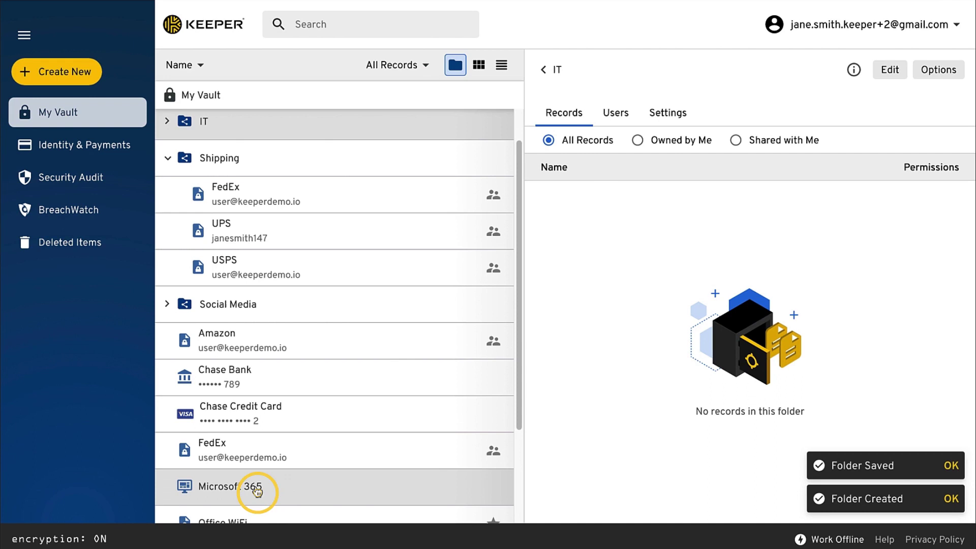
- Move Microsoft 365 into the IT folder and add the Office WiFi record to it
drag(257, 492, 241, 122)
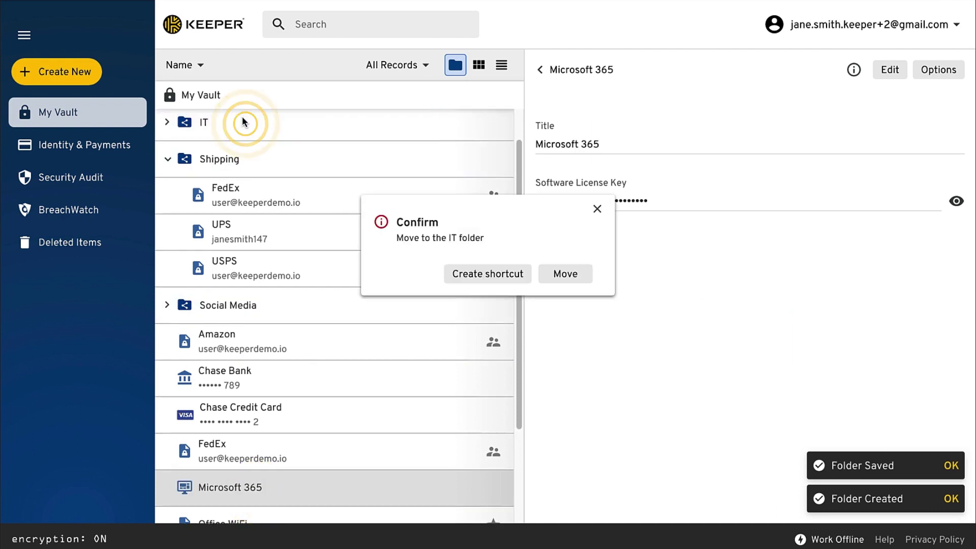
click(562, 275)
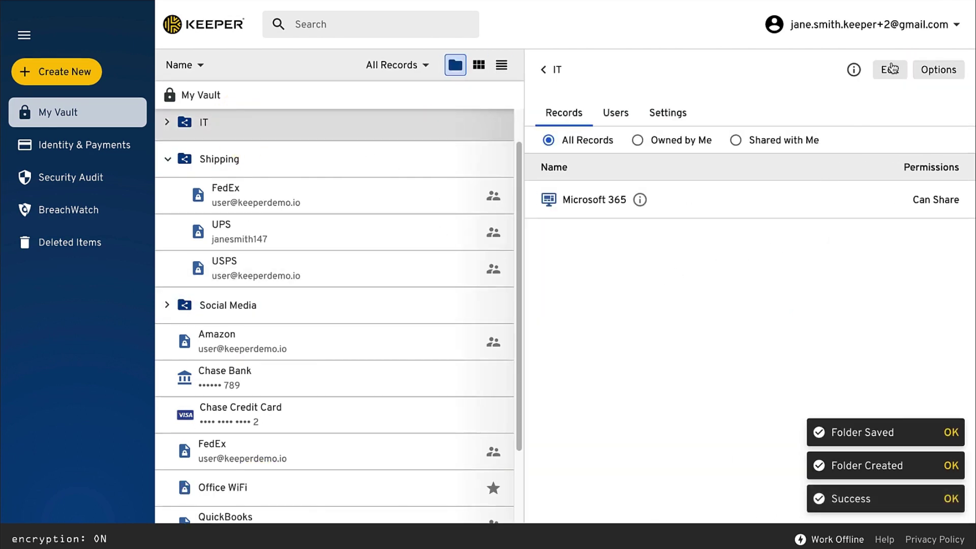
click(890, 68)
click(805, 209)
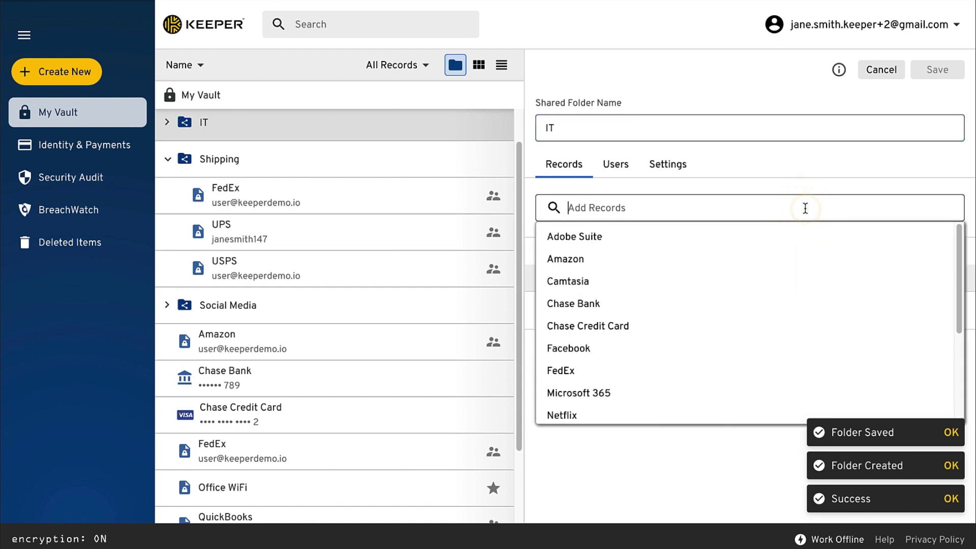
text(off)
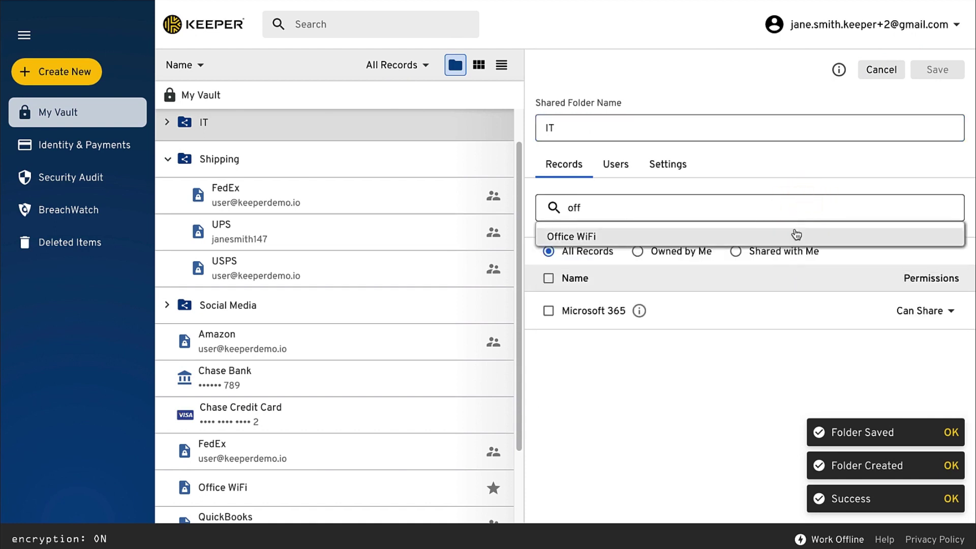
click(796, 235)
- Share the IT folder with the IT team
click(620, 171)
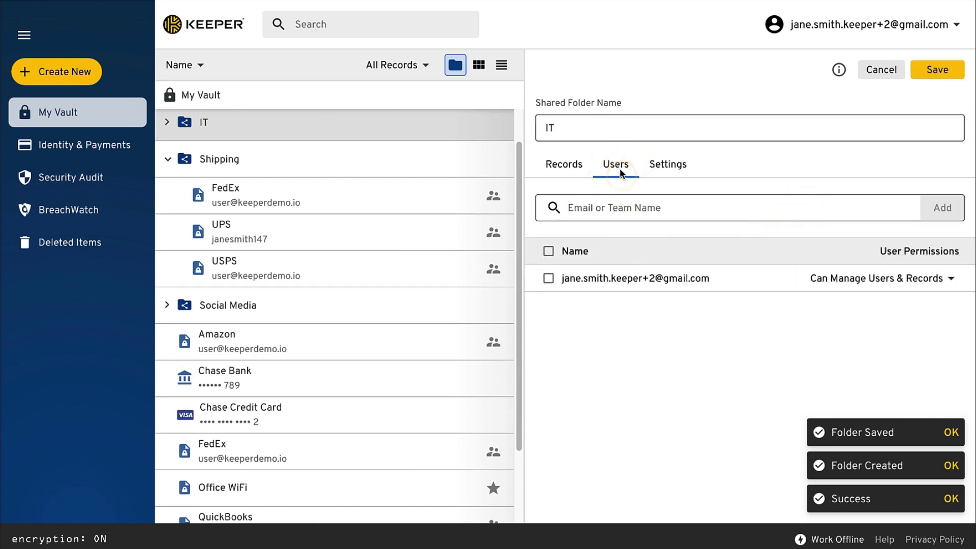
click(620, 202)
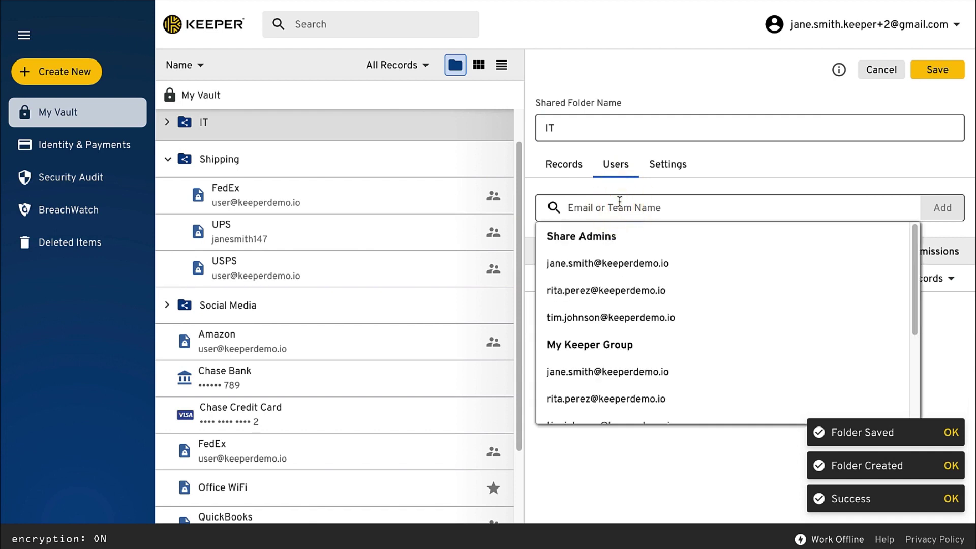
text(it)
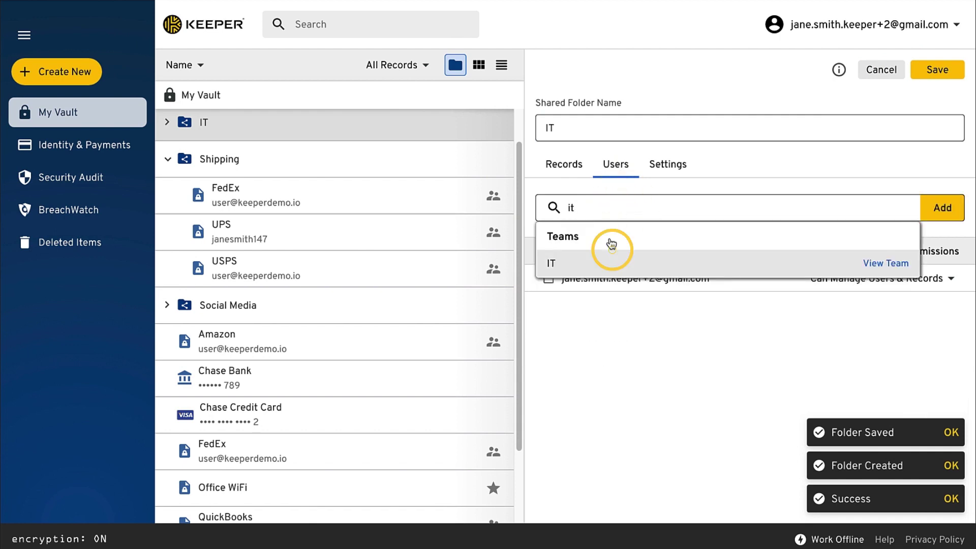
click(603, 261)
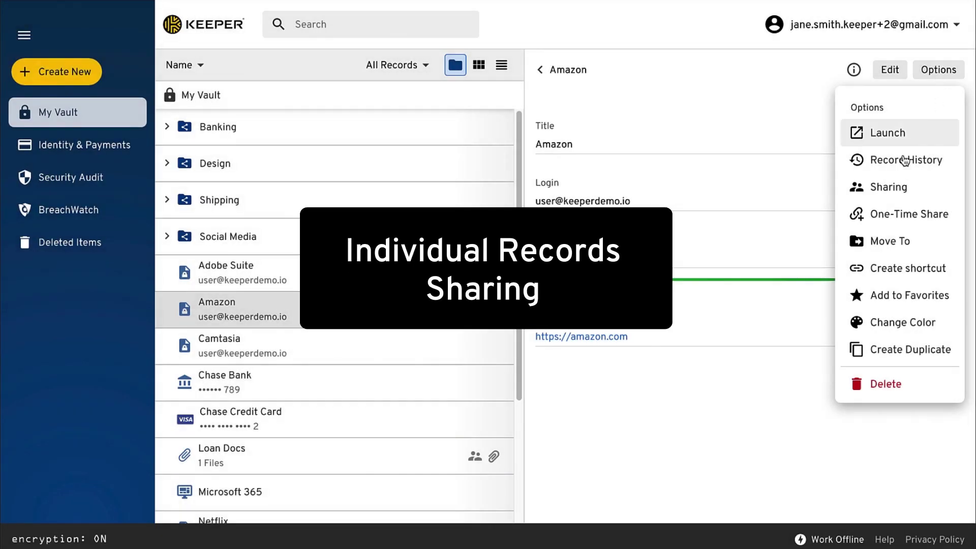
- Share the Amazon record with a suggested colleague, granting Can Edit & Share permission
click(858, 187)
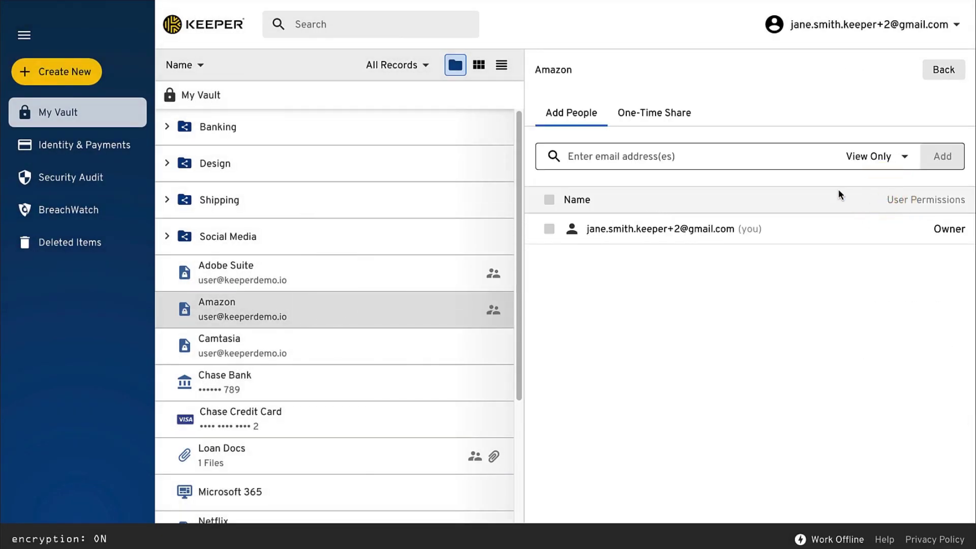
click(716, 156)
scroll(714, 249, down, 2)
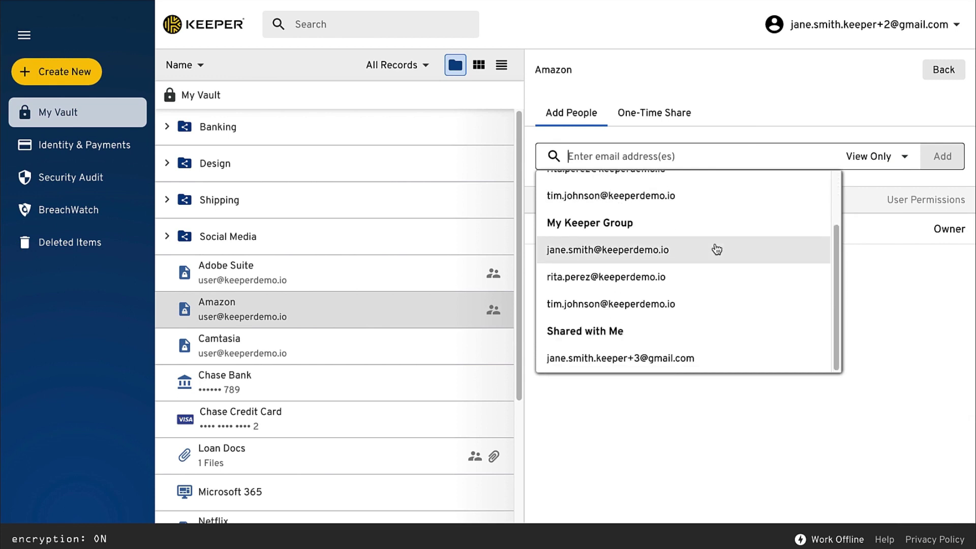
click(706, 305)
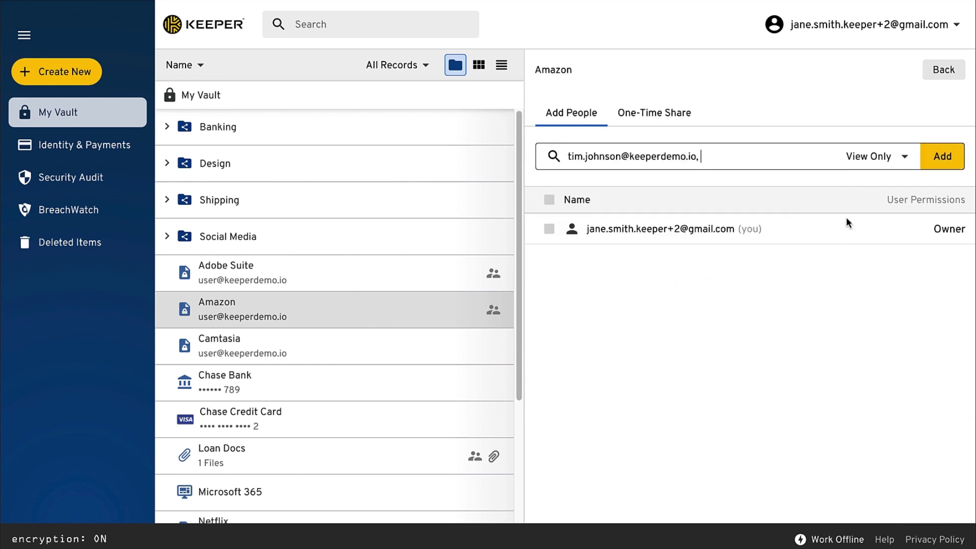
click(904, 160)
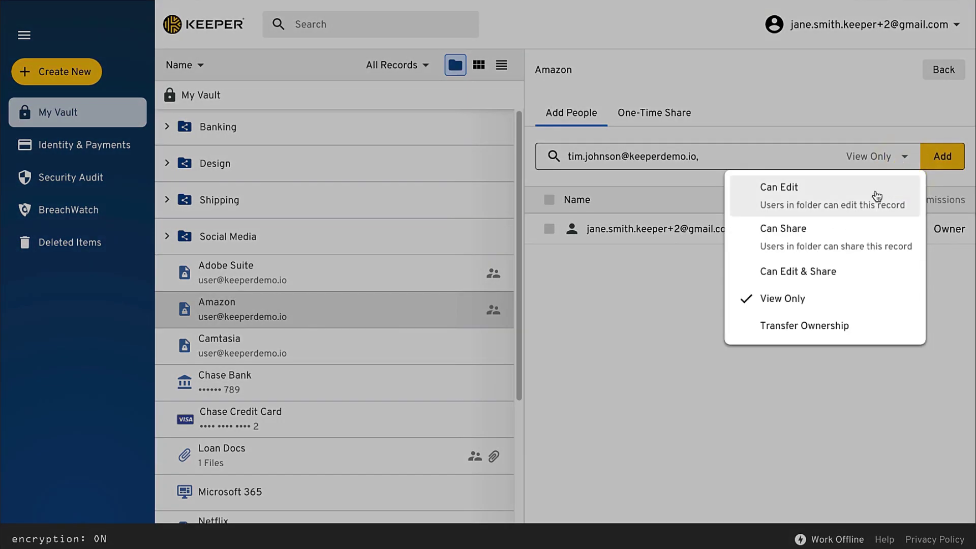
click(835, 279)
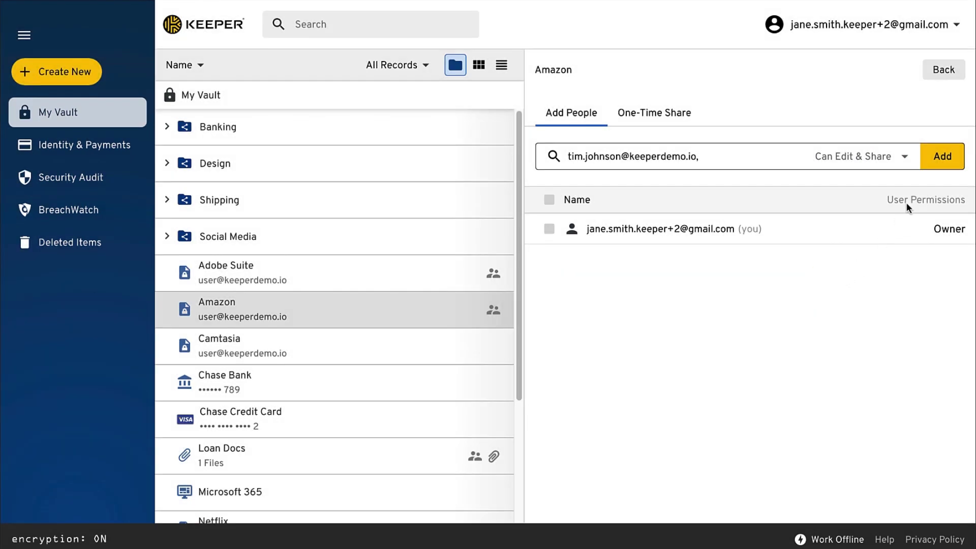
click(941, 159)
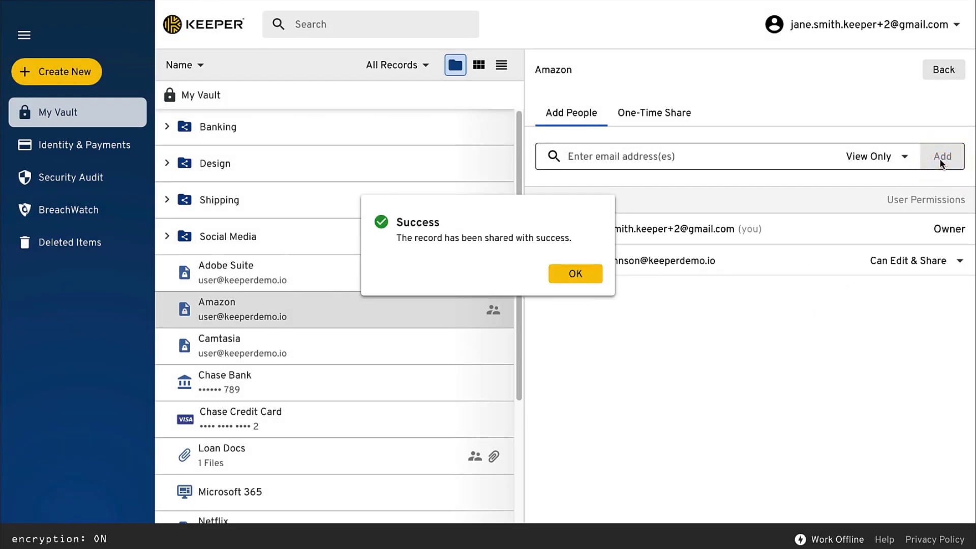
- Dismiss the sharing Success confirmation
click(590, 277)
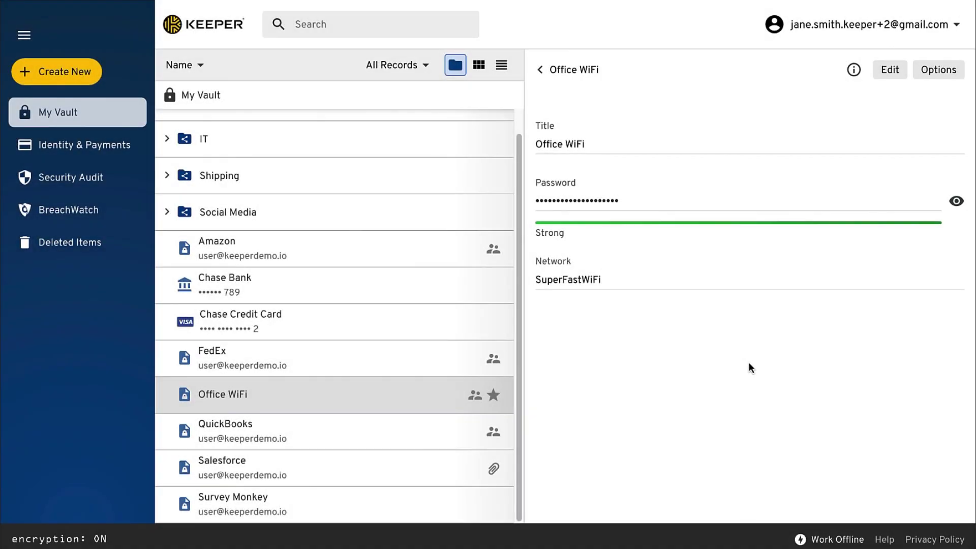
- Generate a 30-day one-time share link for Office WiFi and copy its invitation
click(939, 71)
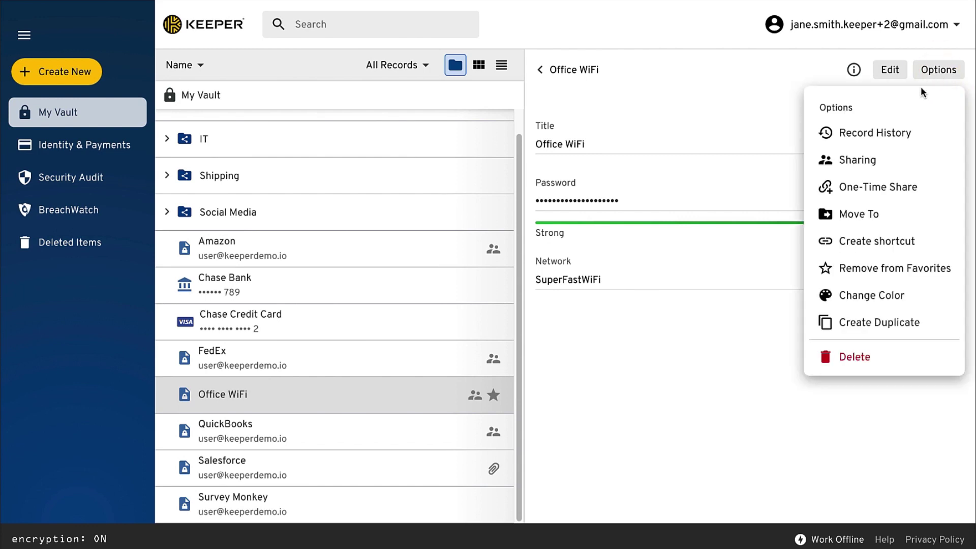
click(882, 186)
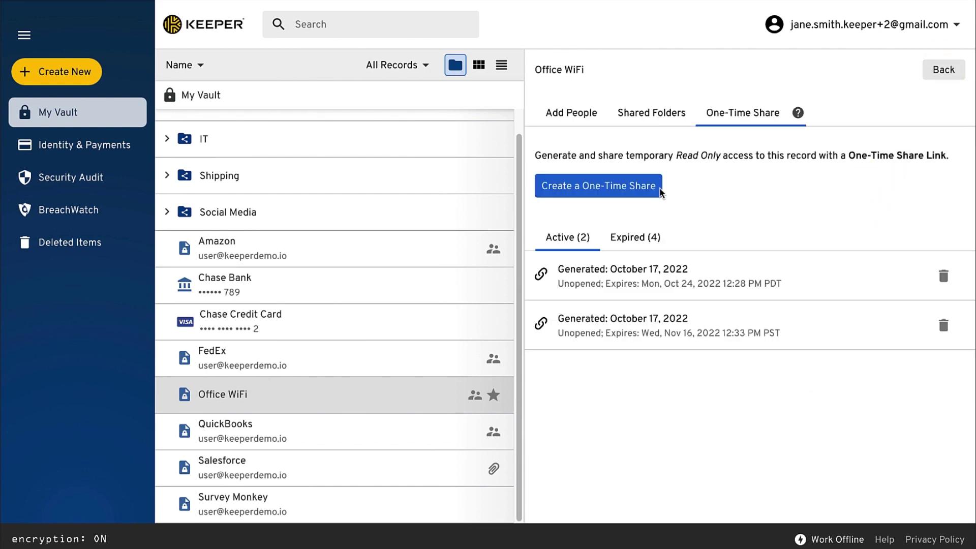
click(636, 190)
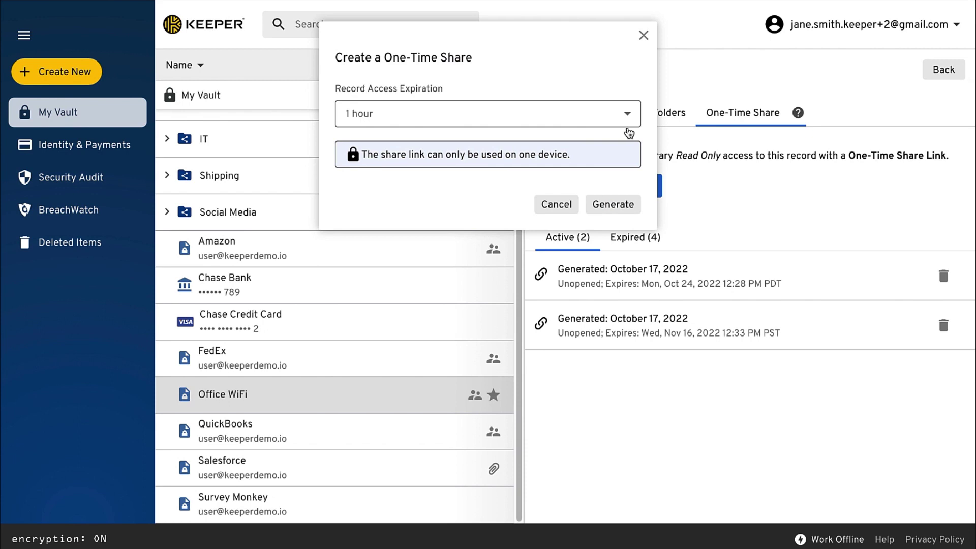
click(628, 121)
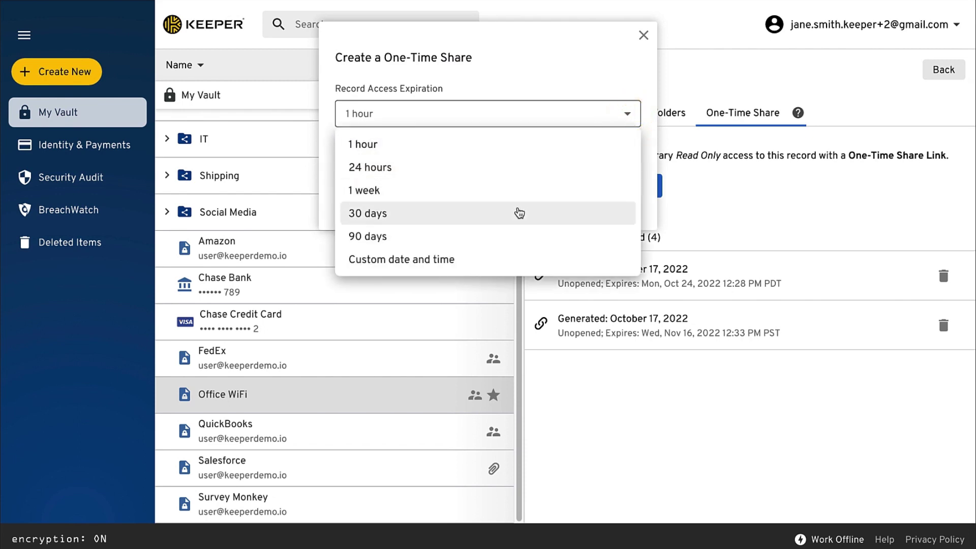
click(519, 213)
click(613, 205)
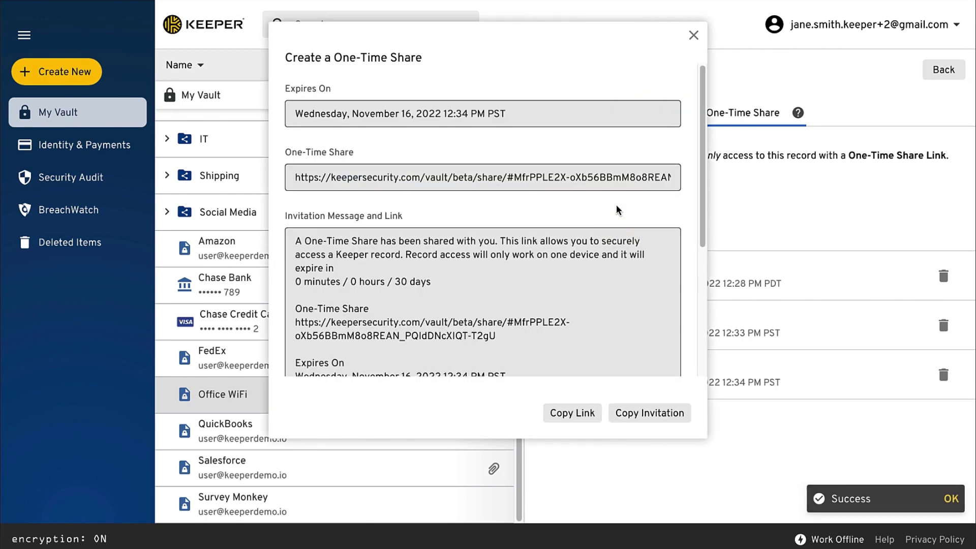
drag(704, 203, 712, 342)
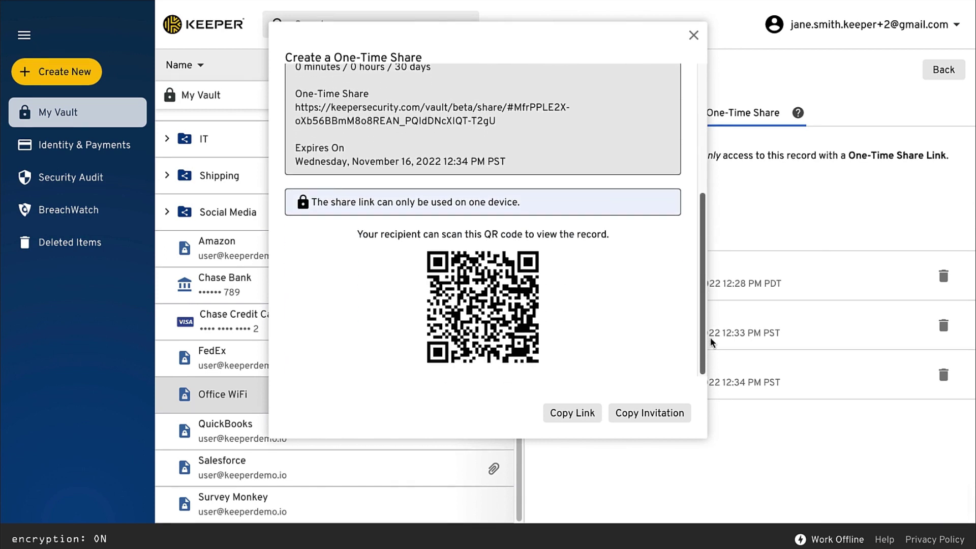
click(656, 413)
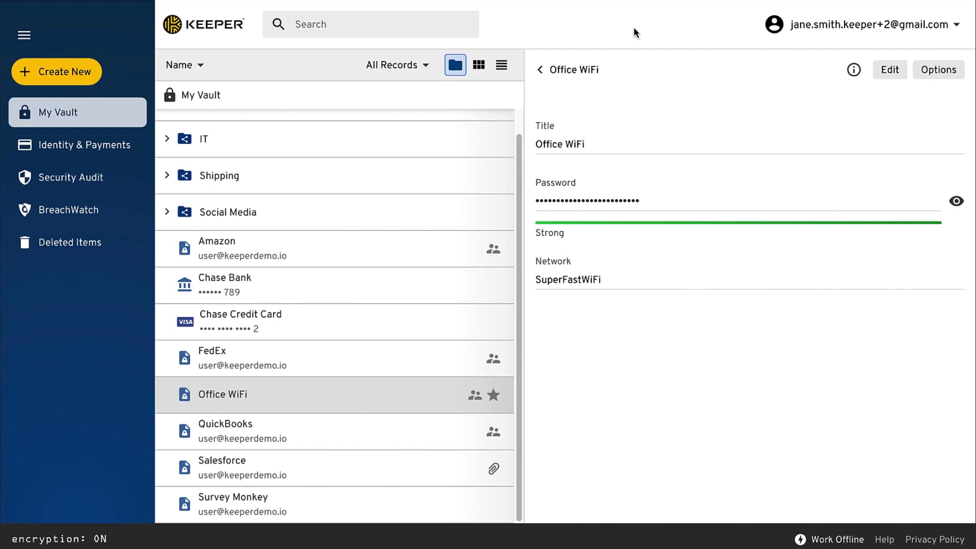
- Restore the Office WiFi record to version V.2 from its record history
click(940, 74)
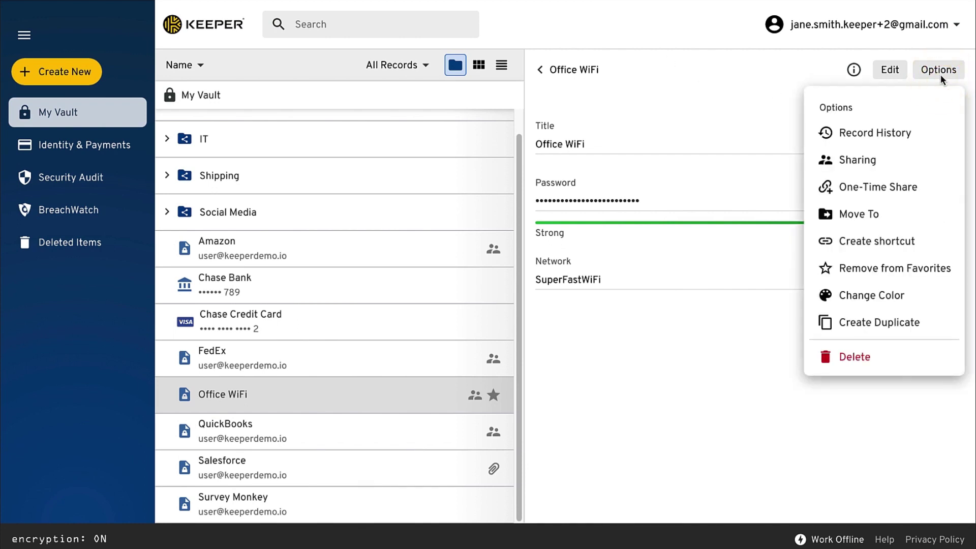
click(868, 139)
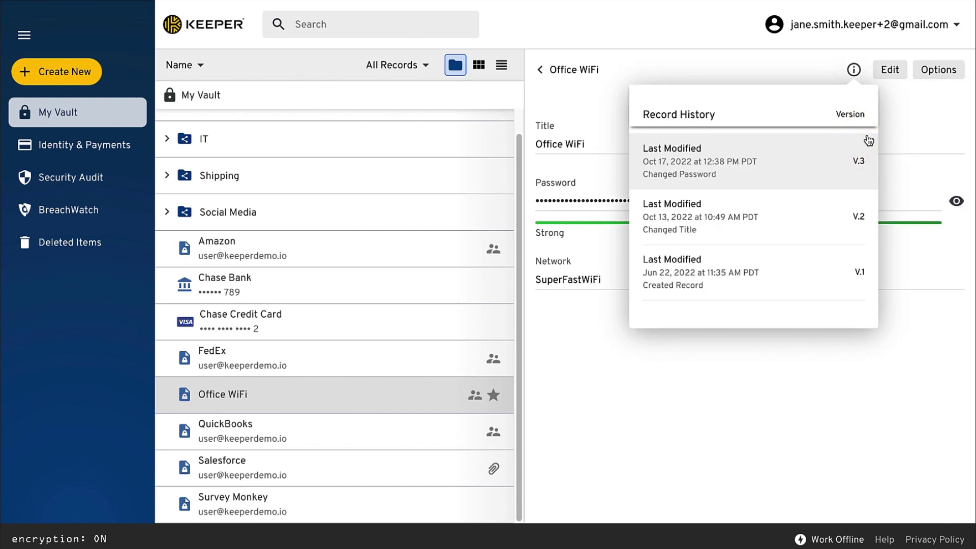
click(801, 231)
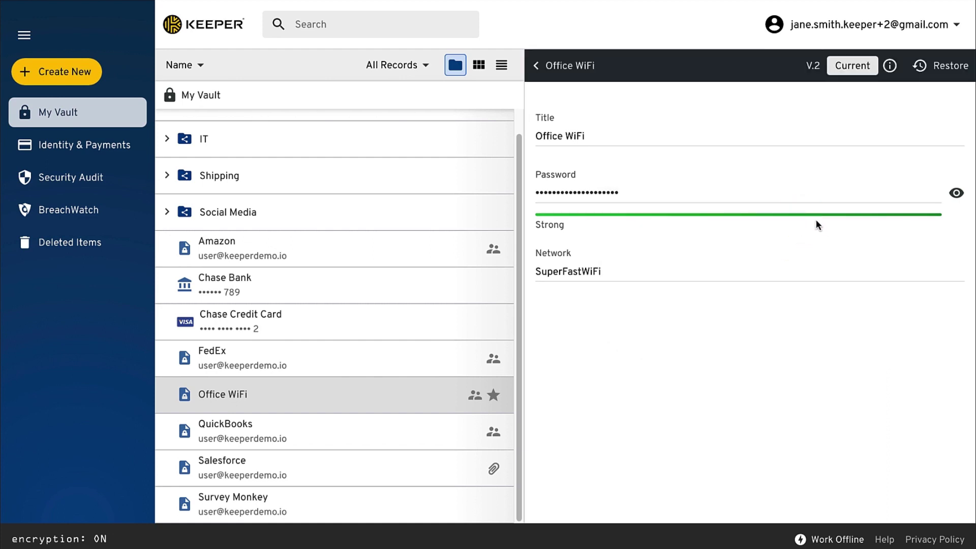
click(944, 71)
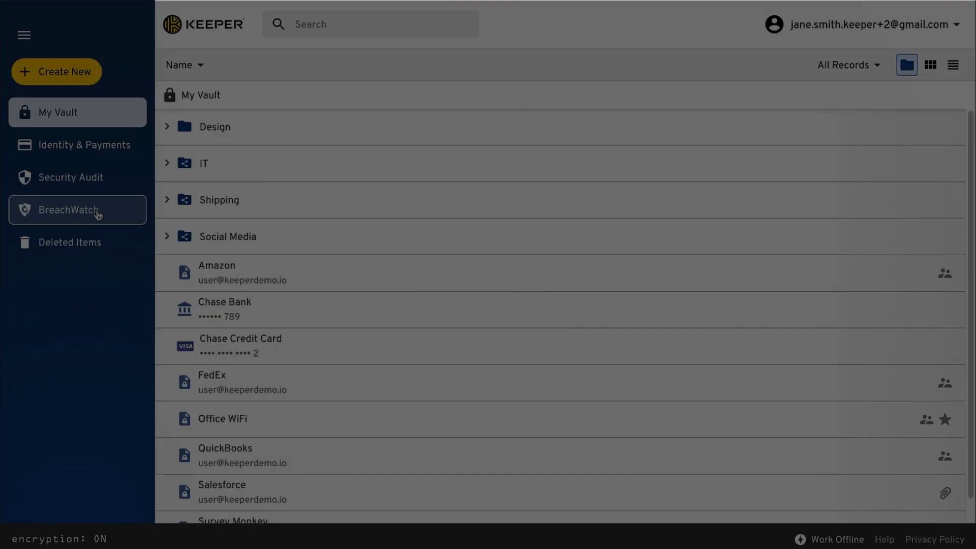
- In BreachWatch, select the FedEx high-risk record and begin resolving its password
click(96, 214)
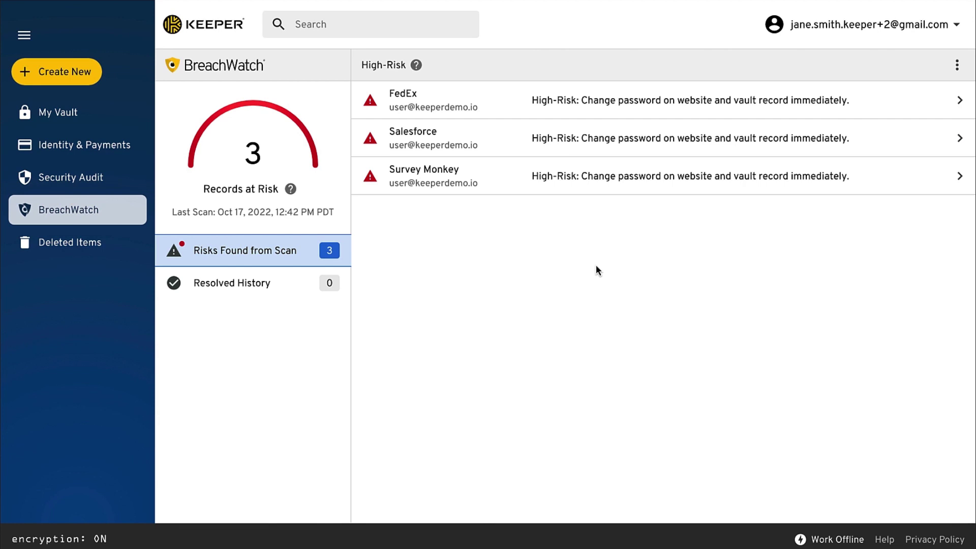
click(647, 105)
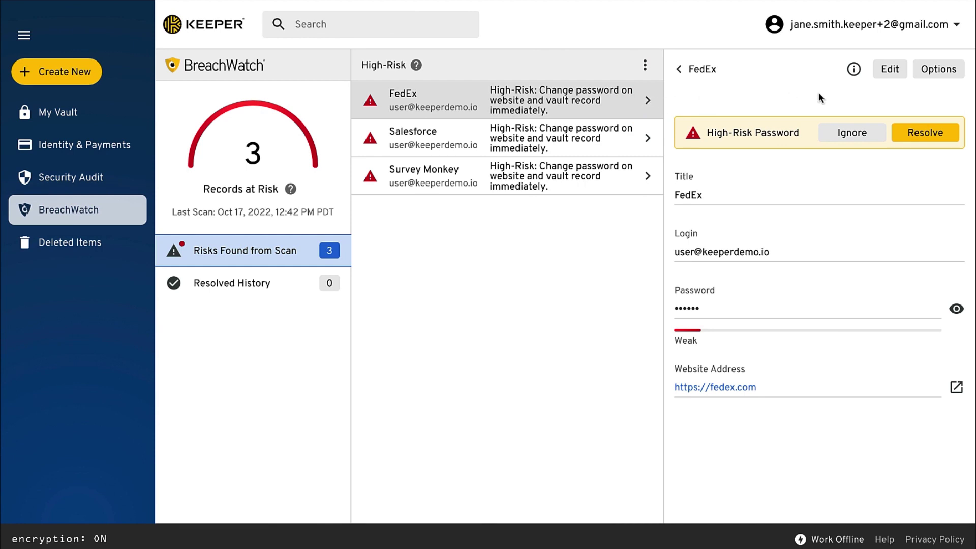
click(910, 130)
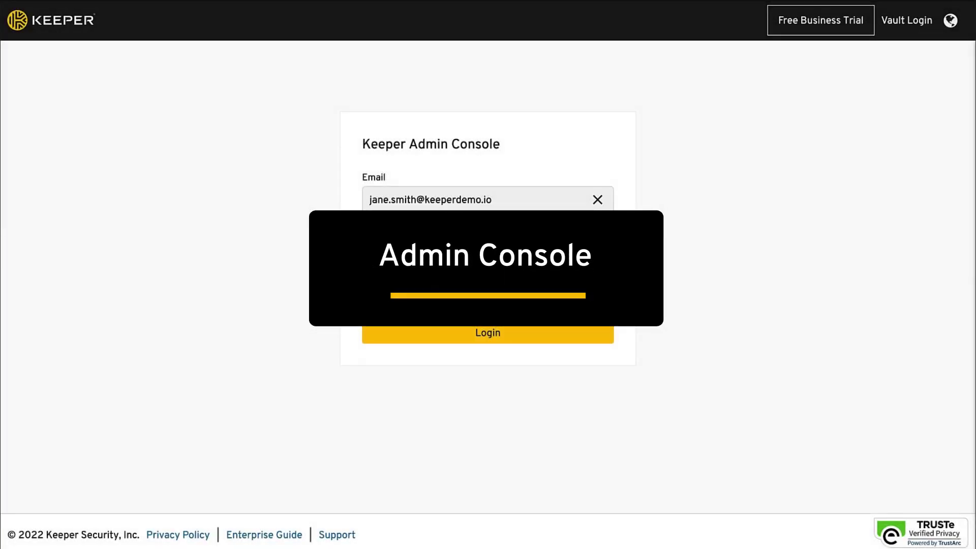
- Sign in, review the Roles, Teams and 2FA tabs, then go to Configurations
key(Return)
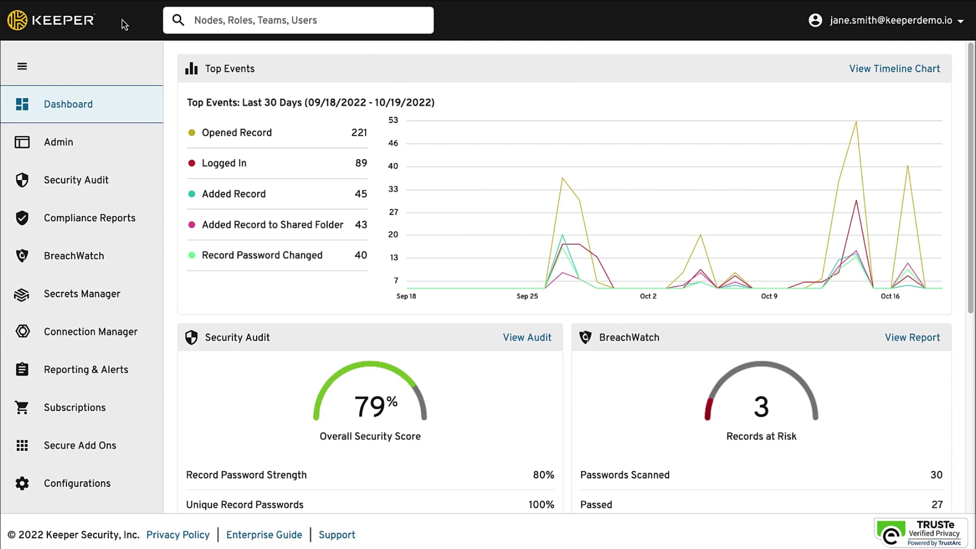
click(61, 149)
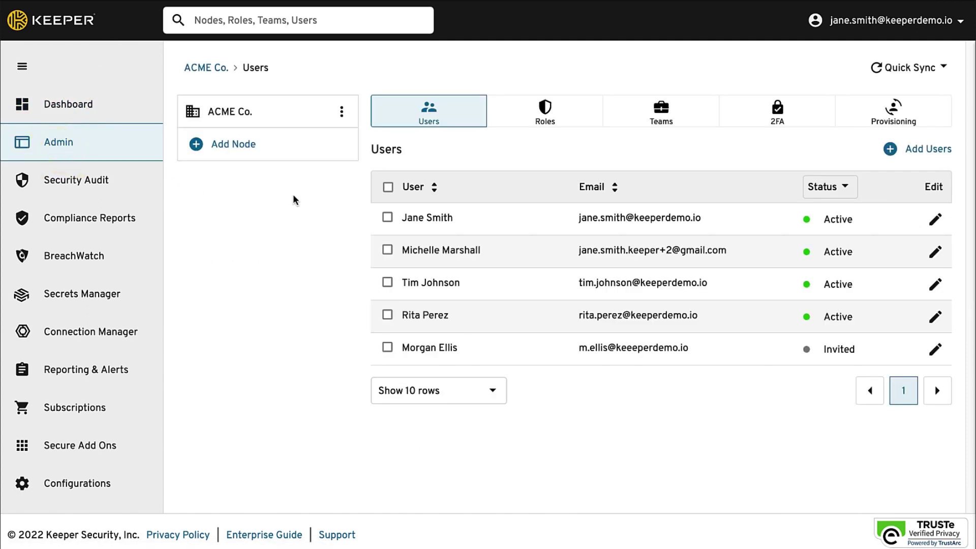
click(545, 118)
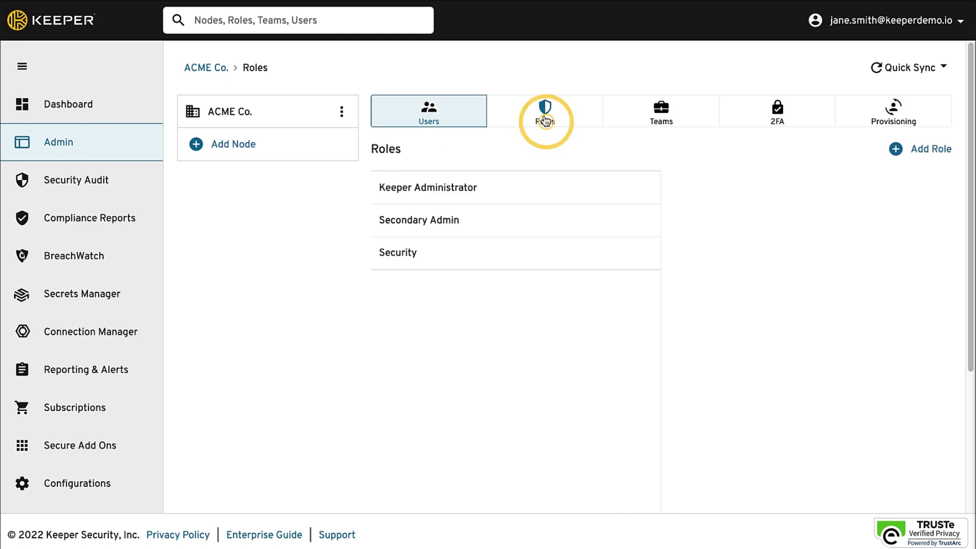
click(669, 121)
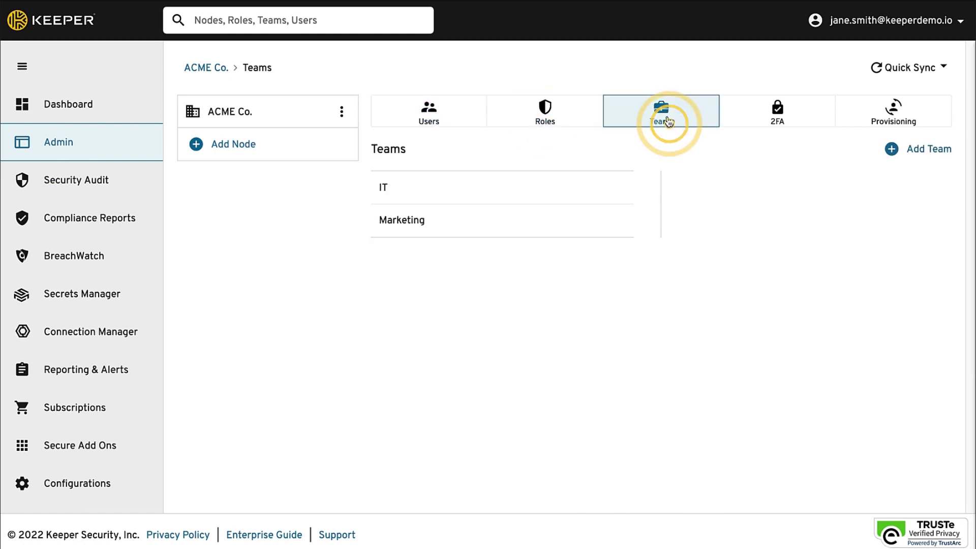
click(778, 117)
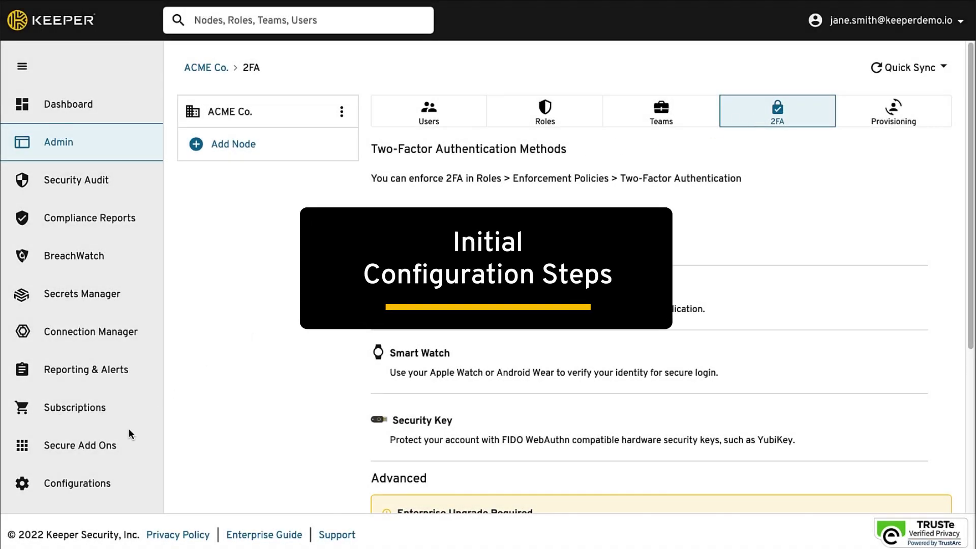
click(77, 489)
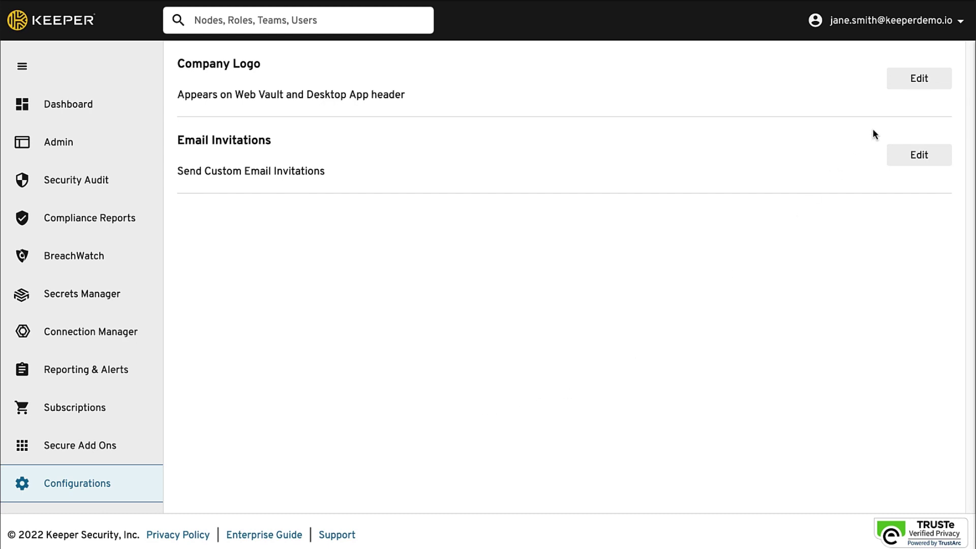
- Upload the Keeper logo as company logo and turn on custom email invitations
click(928, 77)
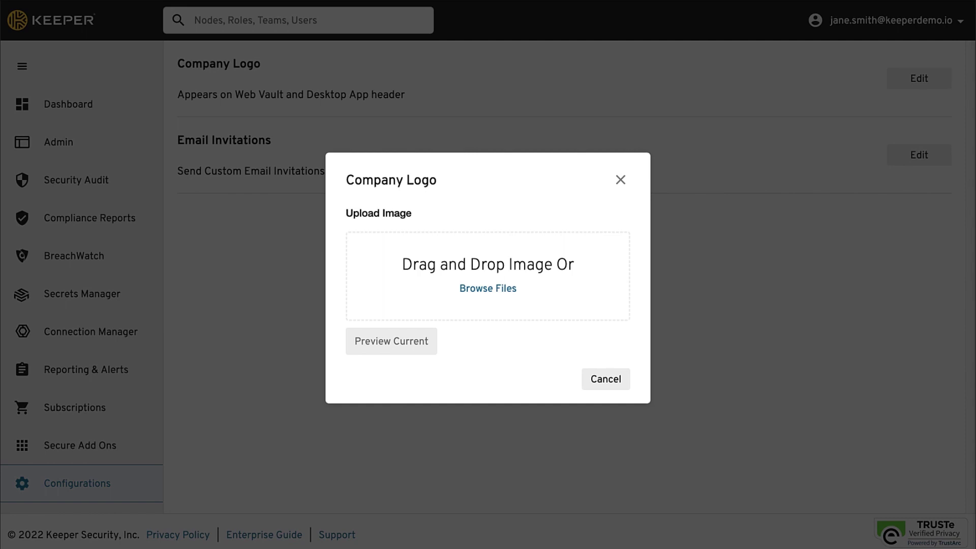
drag(661, 262, 490, 270)
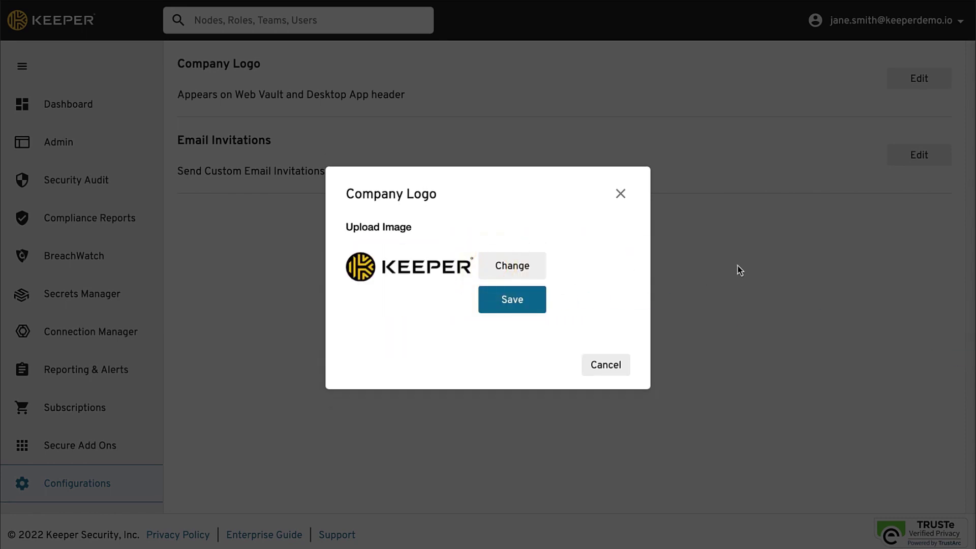
click(516, 305)
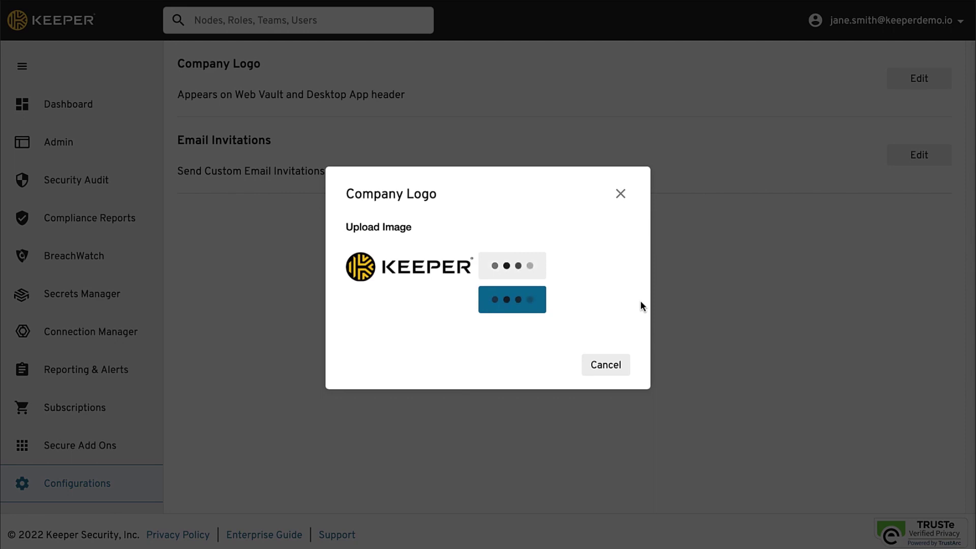
click(620, 195)
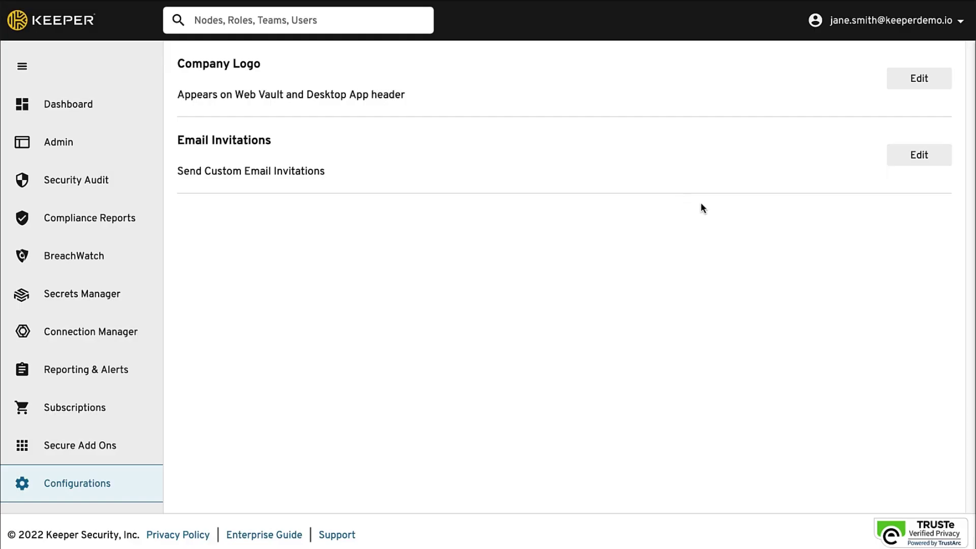
click(922, 153)
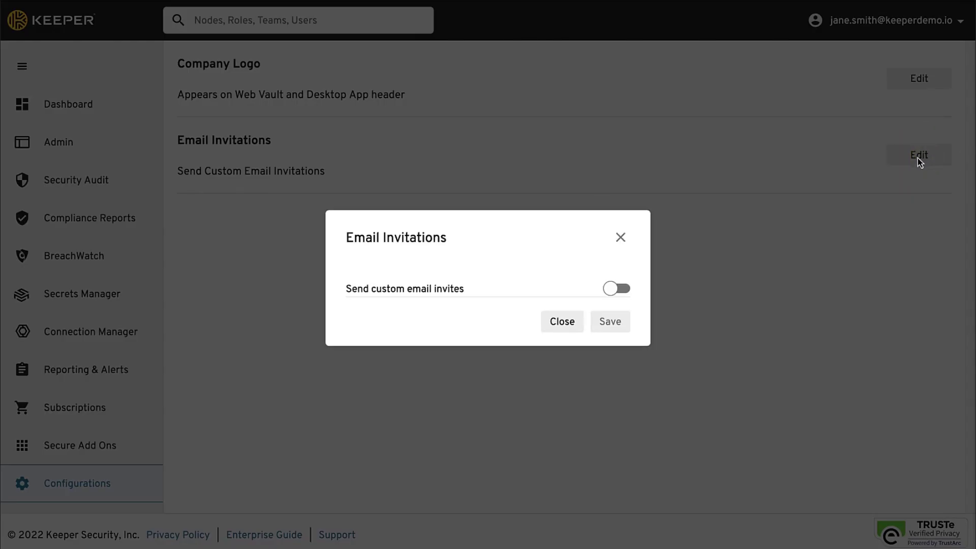
click(616, 288)
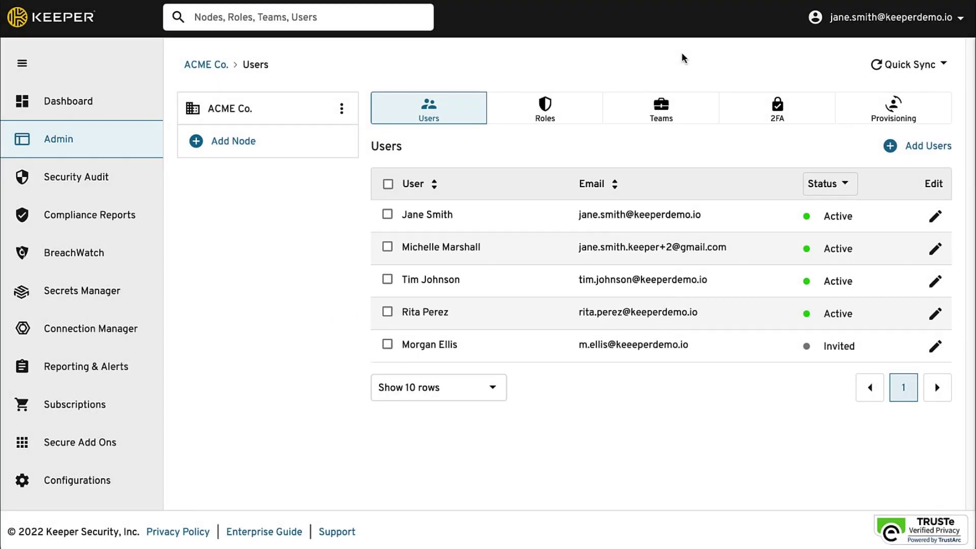
- Add a new user with their full name, e-mail address and job title Sales Lead
click(907, 152)
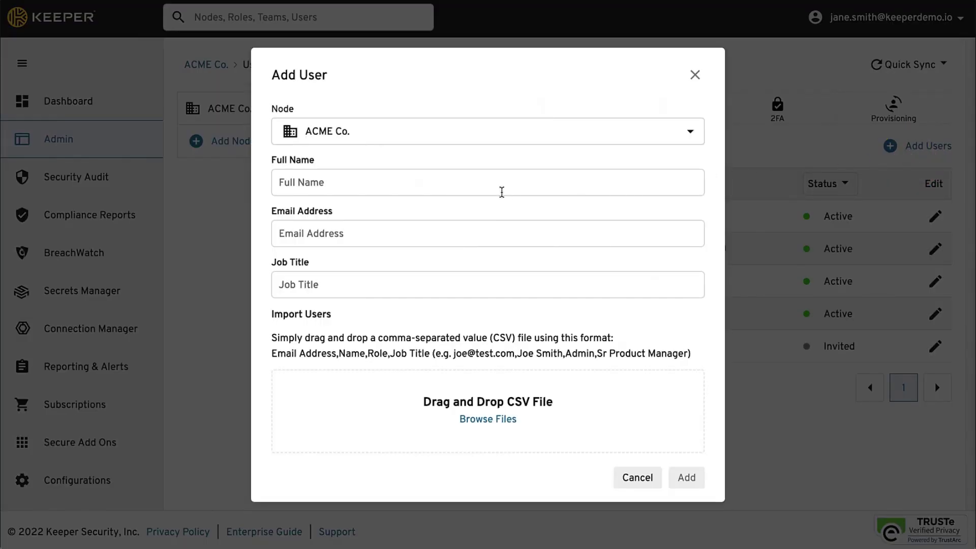
click(493, 187)
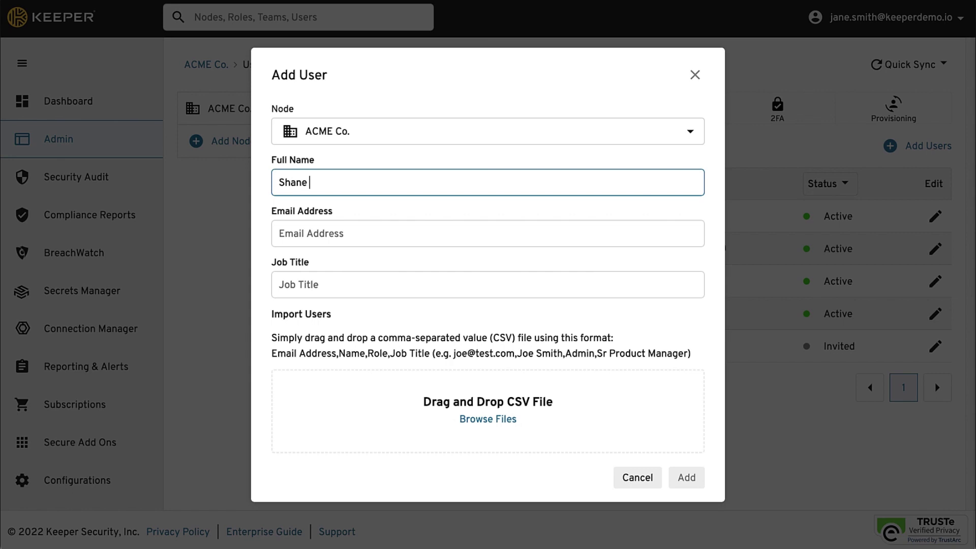
click(462, 235)
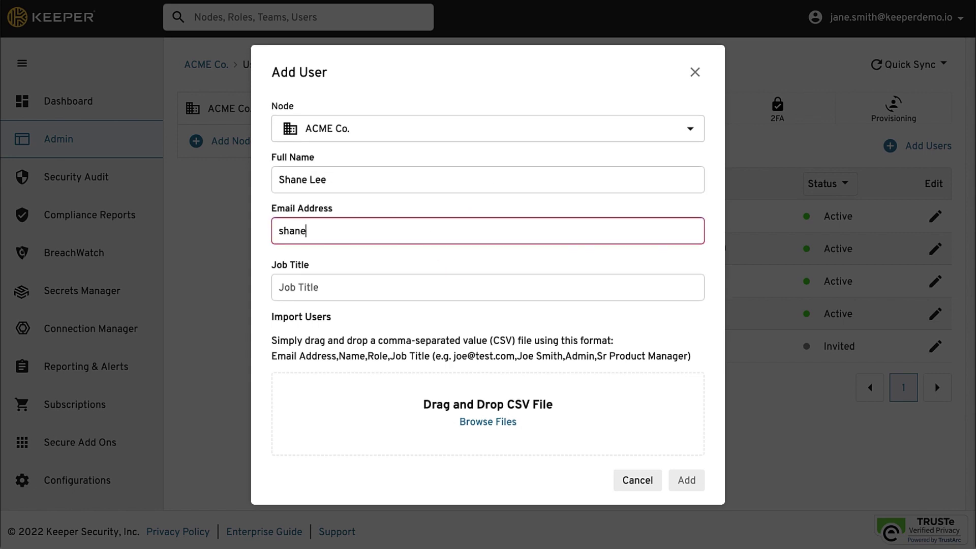
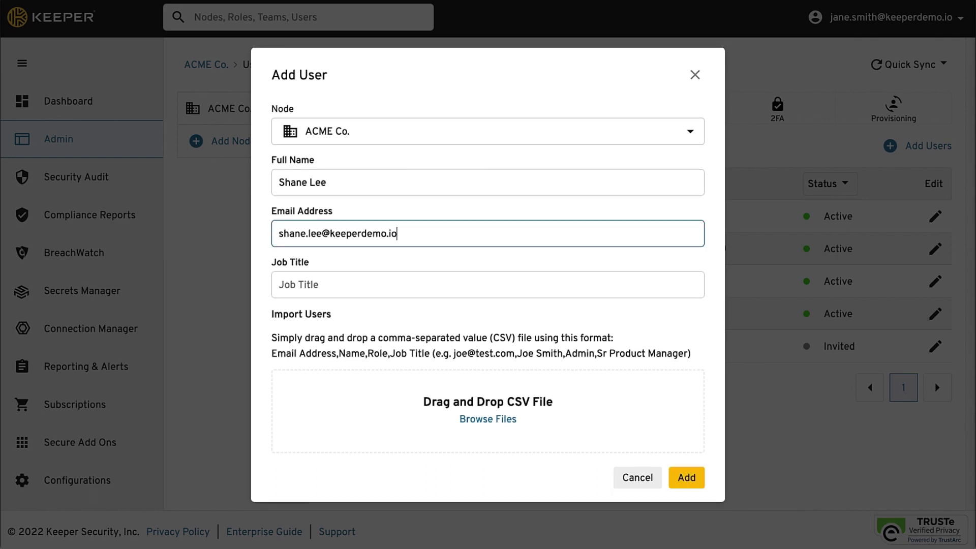
key(Tab)
text(Sales Lead)
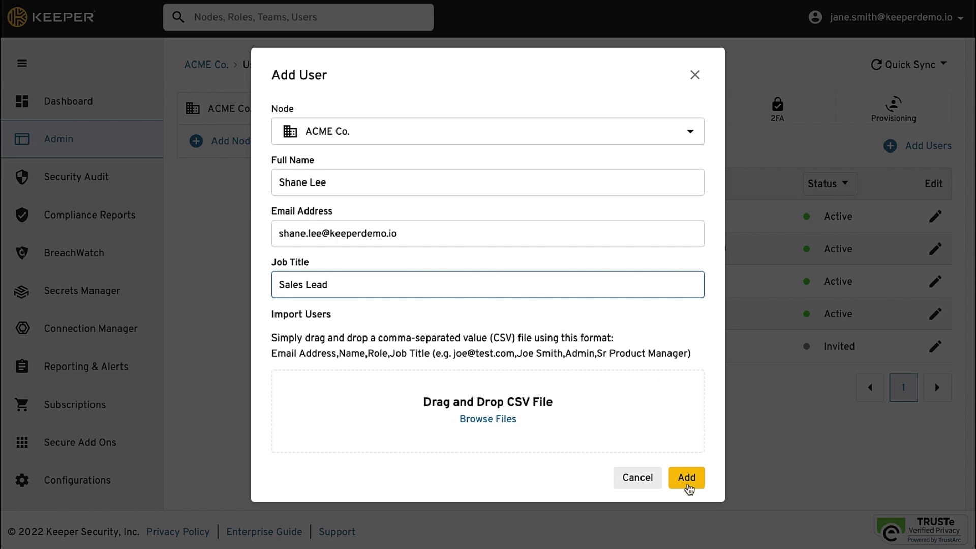
click(687, 485)
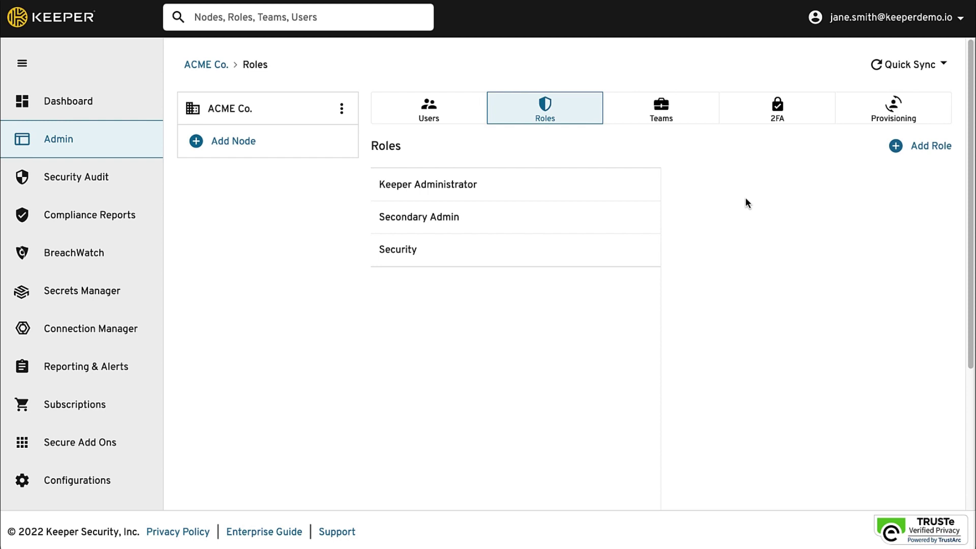
- Create a new role named 'General Employee'
click(899, 150)
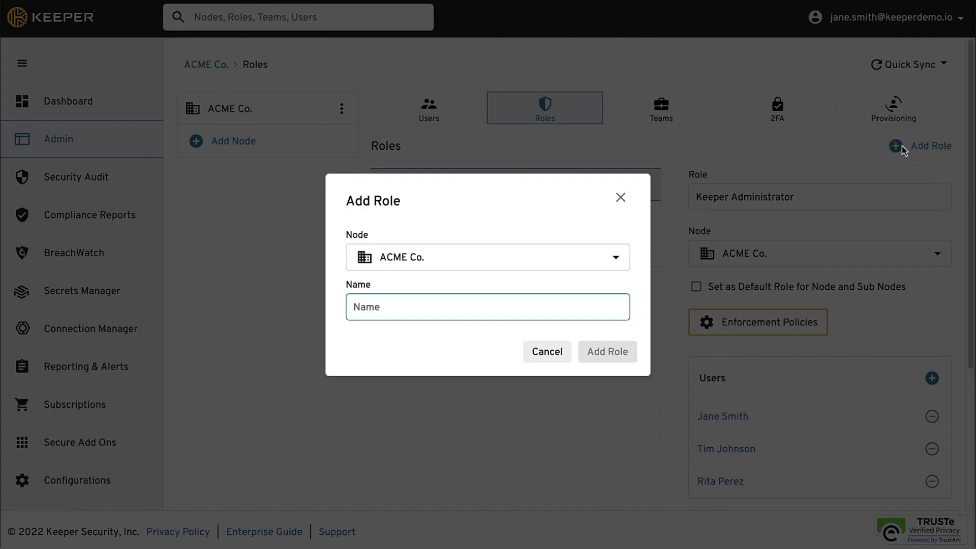
text(General Employee)
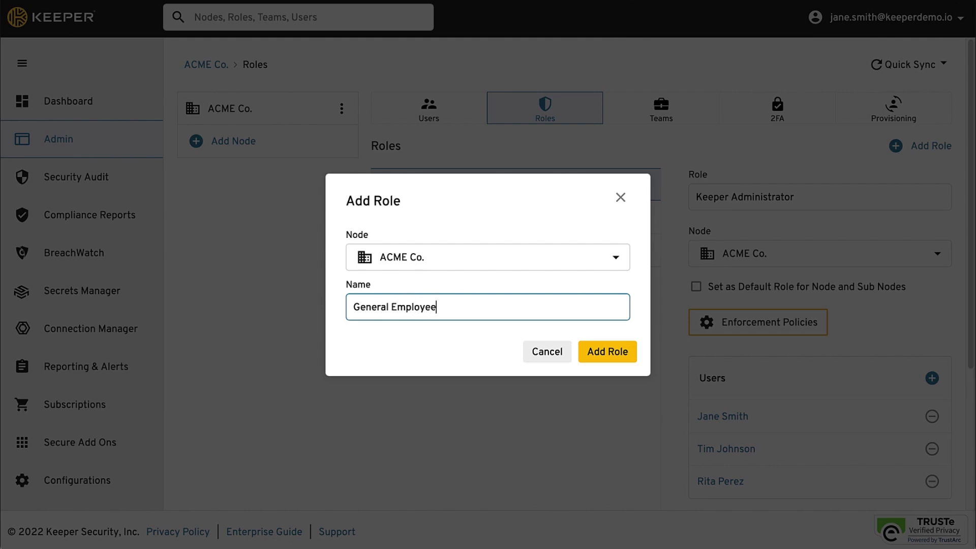
click(619, 351)
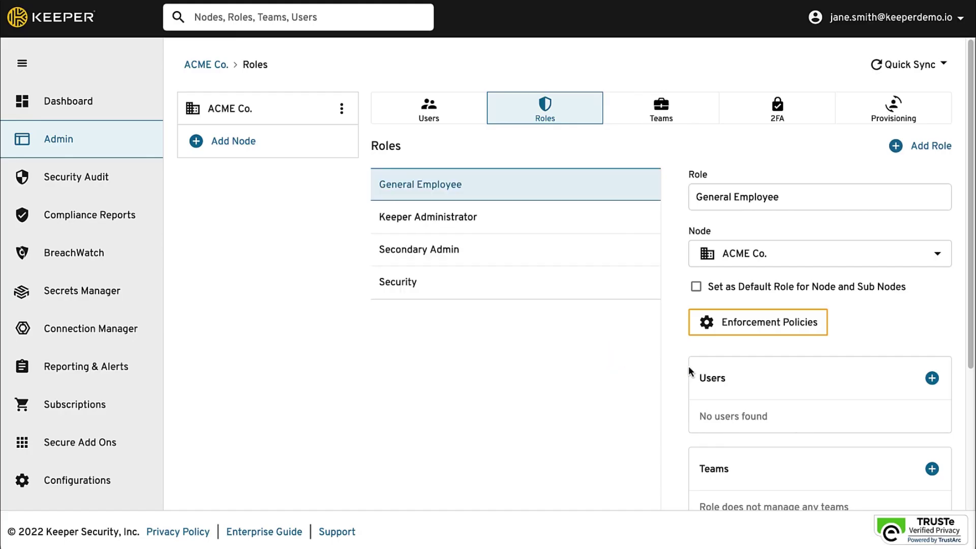
- Assign three users to General Employee and bring up its enforcement policies
click(931, 378)
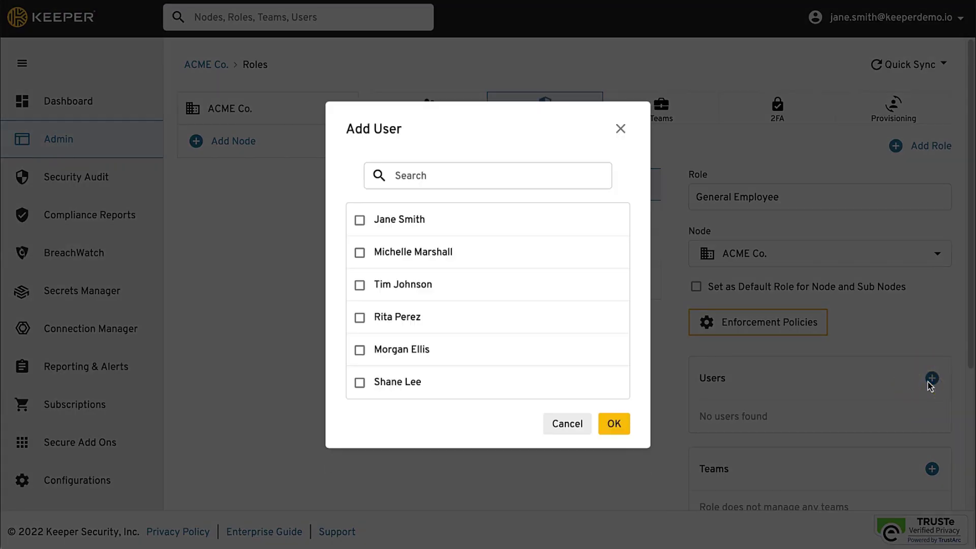
click(360, 288)
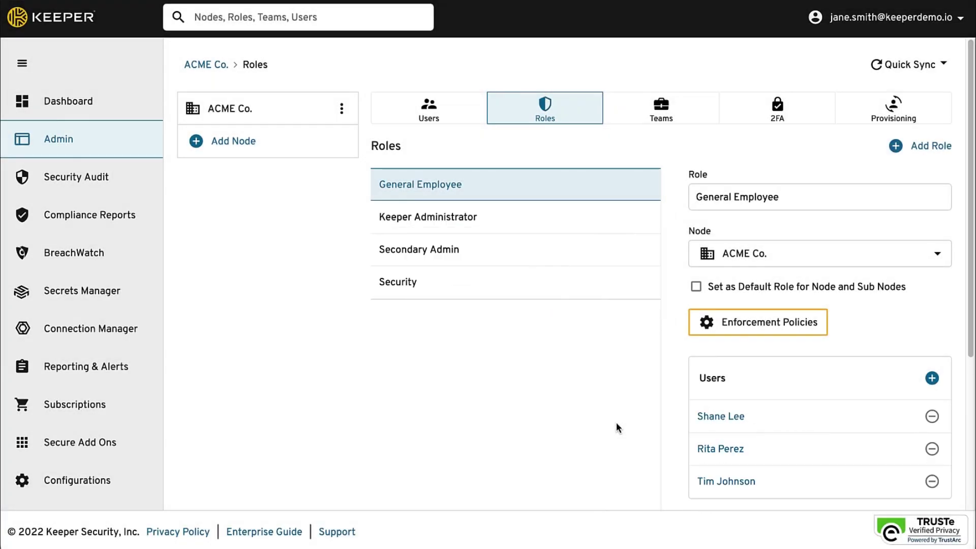
click(737, 325)
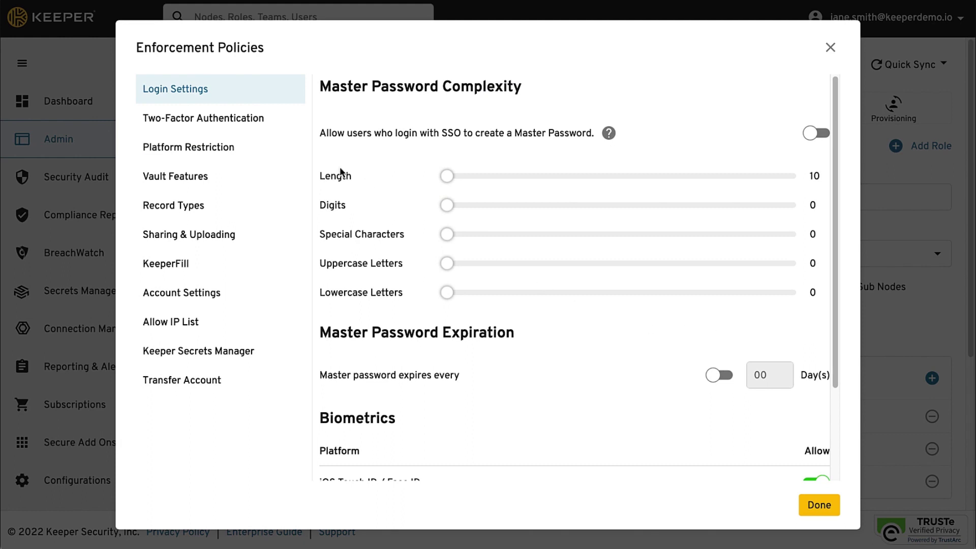
- Set master passwords to minimum length 19, with 3 digits, 4 symbols, 7 uppercase and 7 lowercase
click(234, 125)
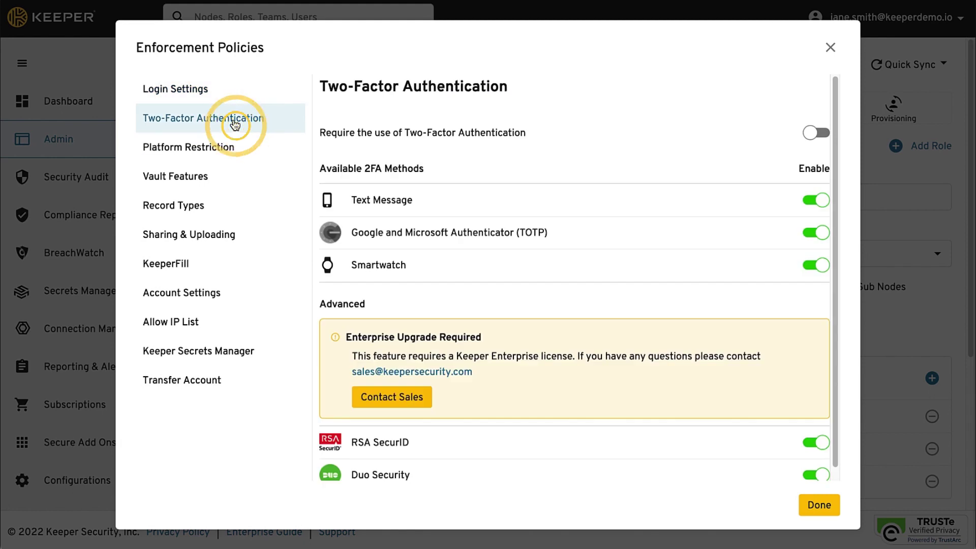
click(212, 239)
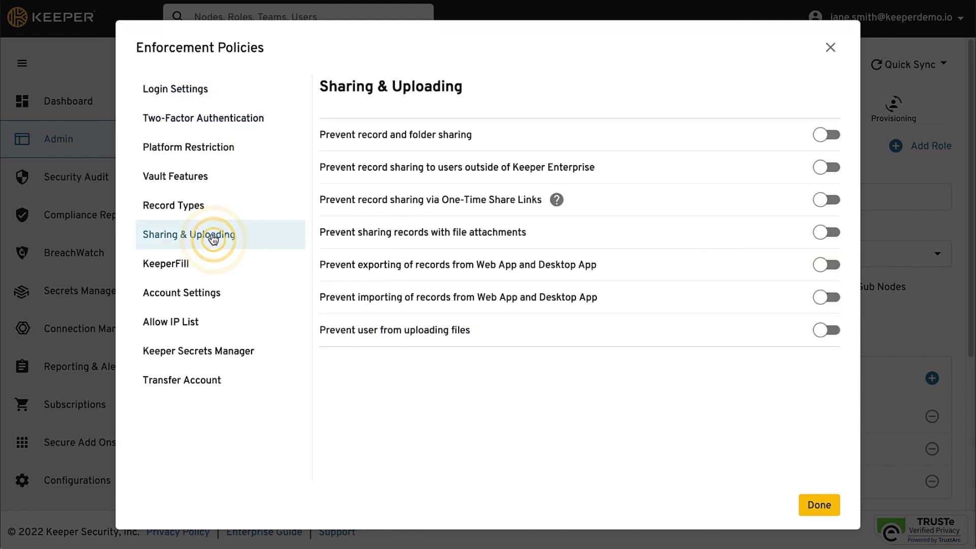
click(202, 265)
click(187, 87)
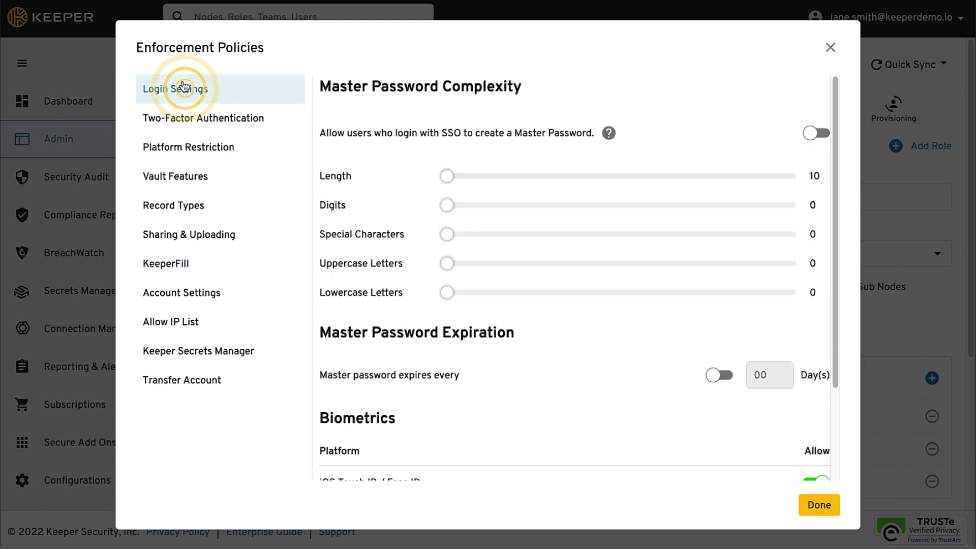
drag(447, 176, 481, 176)
drag(447, 205, 471, 293)
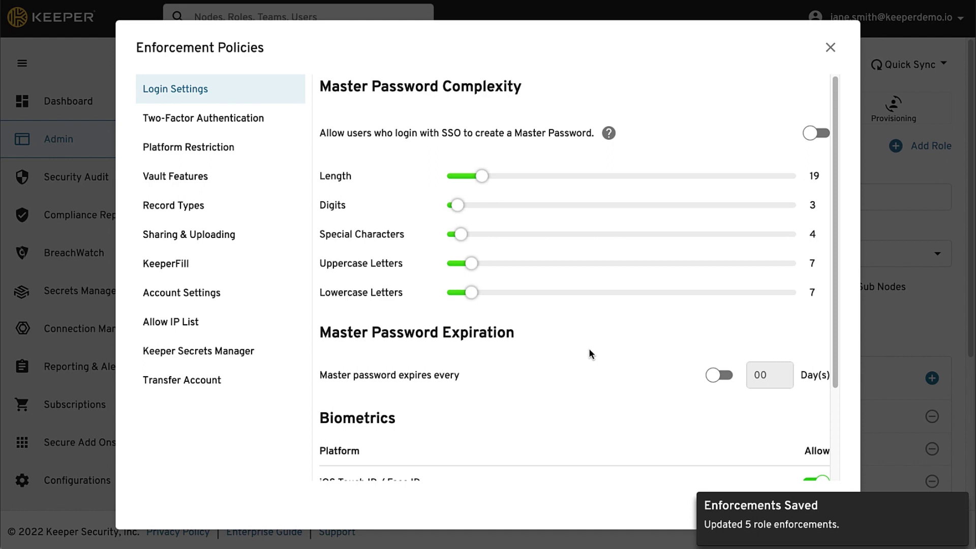
- Require two-factor authentication for General Employee and finish the policy edits
click(236, 123)
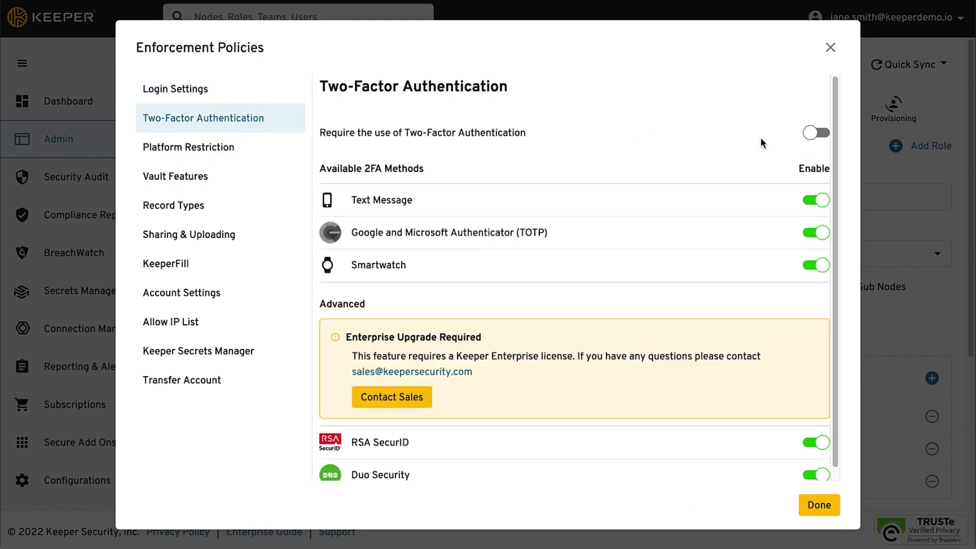
click(816, 133)
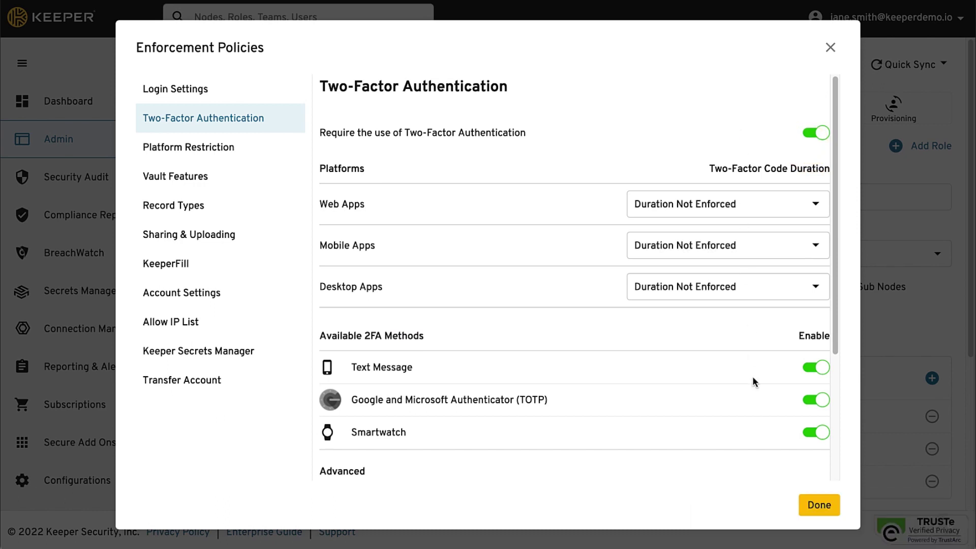
click(823, 508)
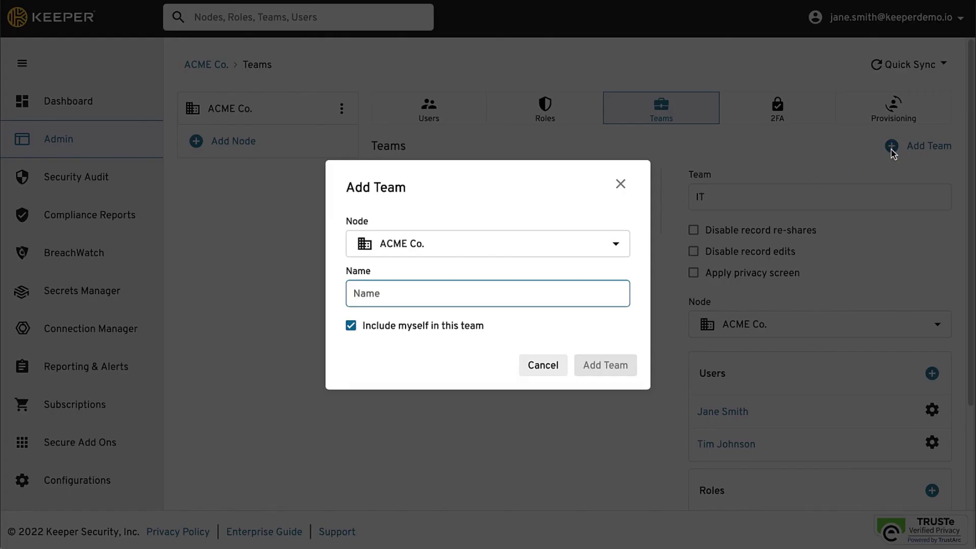
- Add a team named 'Sales' and switch on Disable record re-shares
text(Sales)
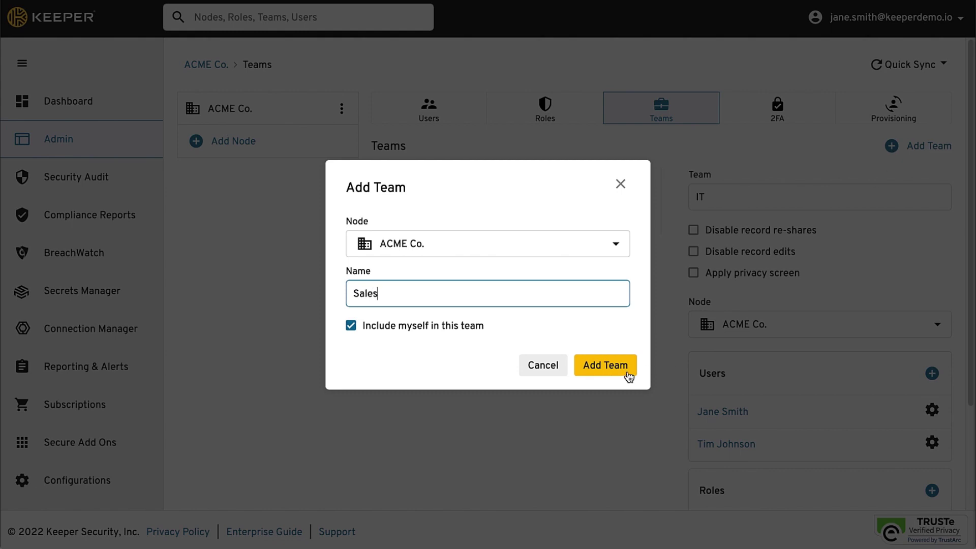
click(629, 373)
click(693, 231)
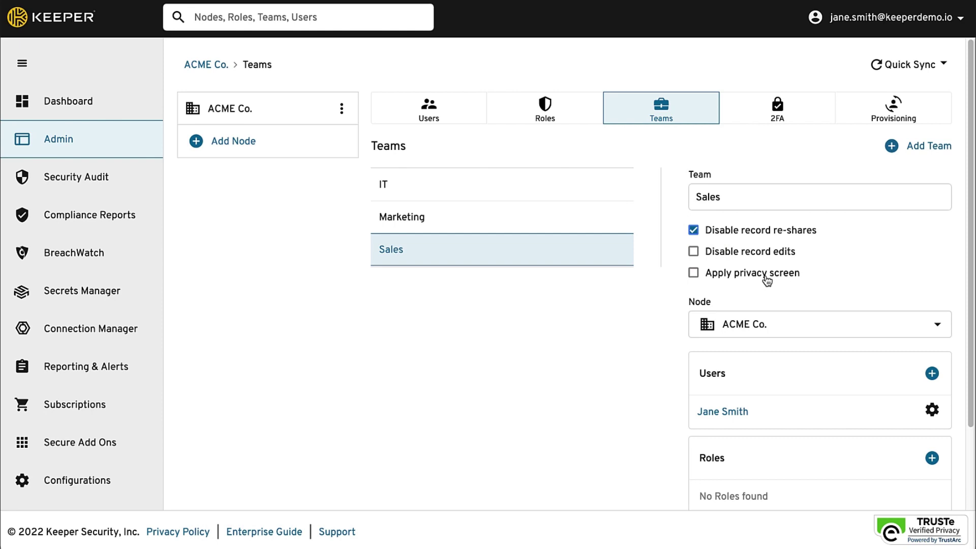
- Add two users to the Sales team
click(931, 373)
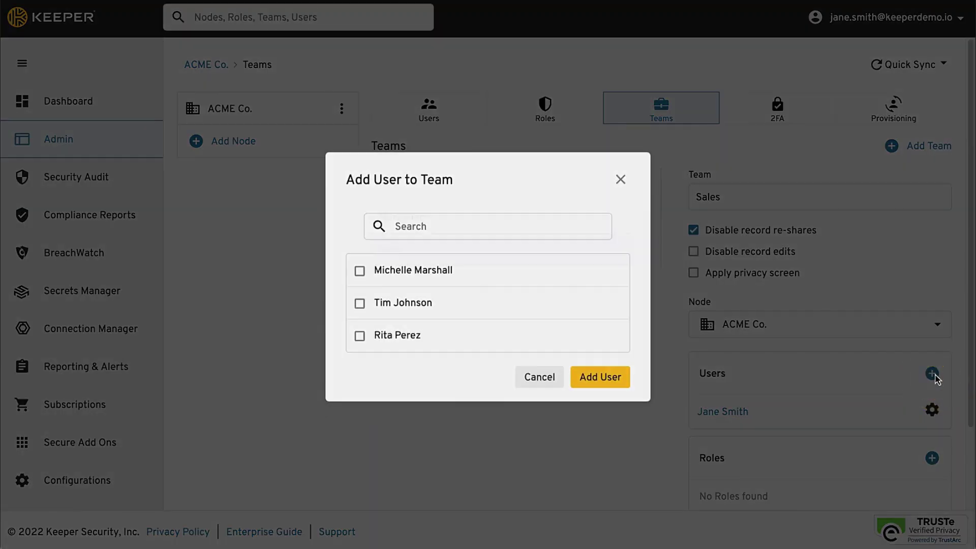
click(360, 270)
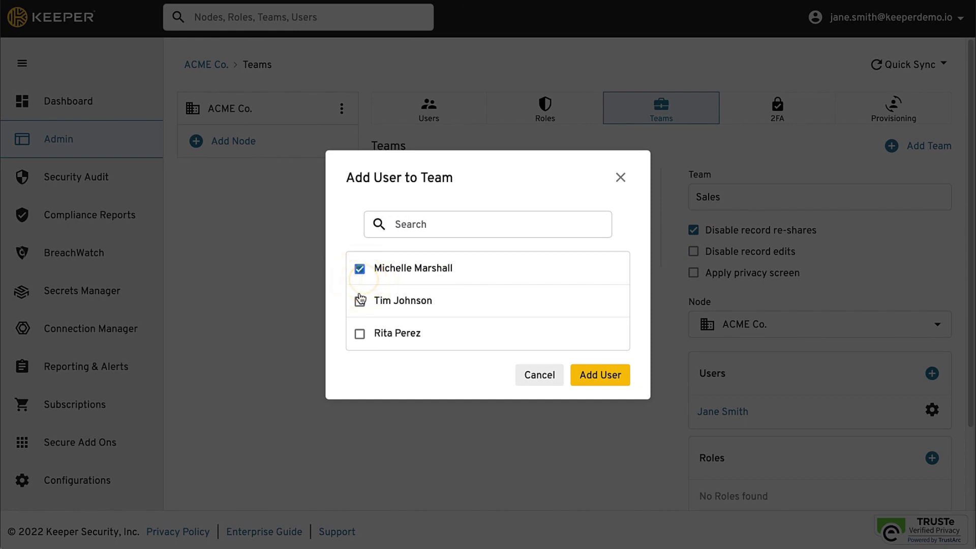
click(360, 301)
click(590, 376)
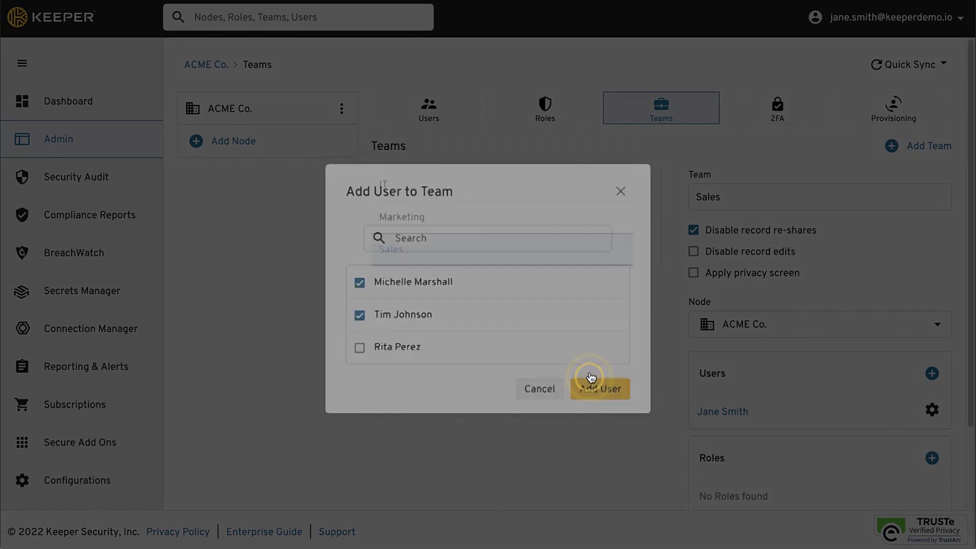
- Assign the General Employee role to the Sales team
scroll(590, 372, down, 2)
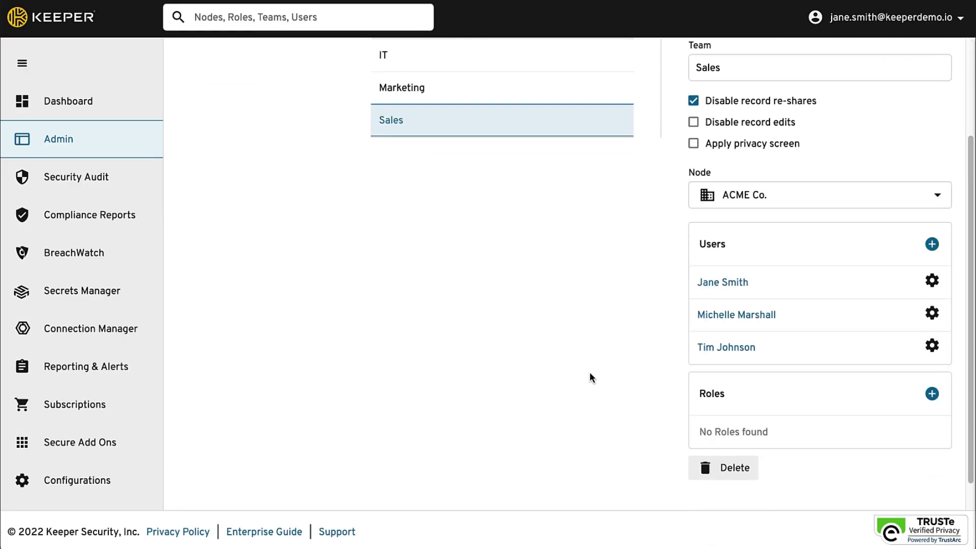
click(932, 395)
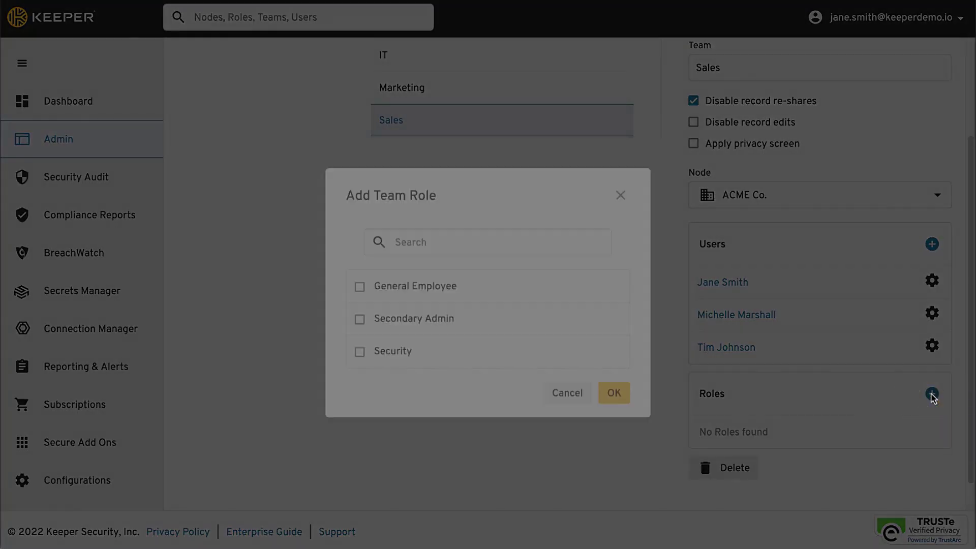
click(360, 270)
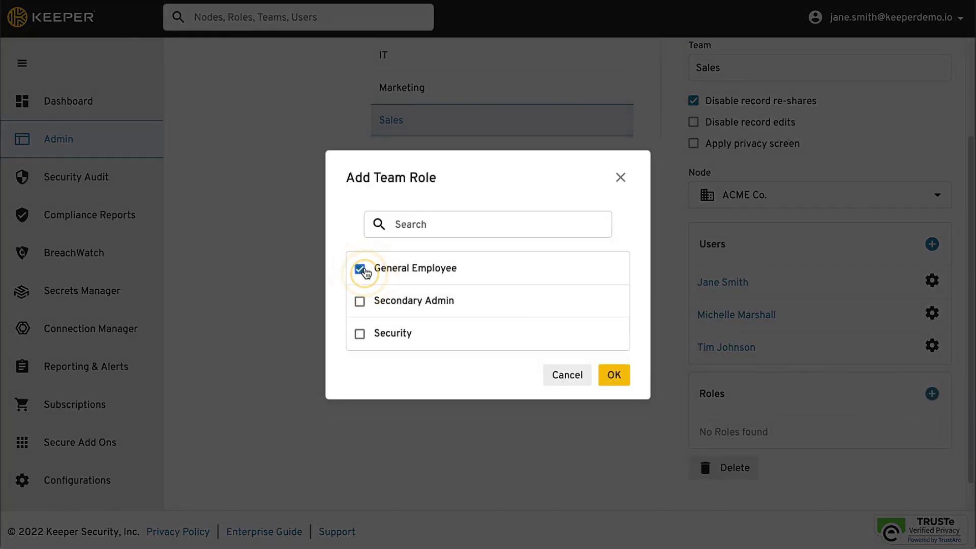
click(615, 375)
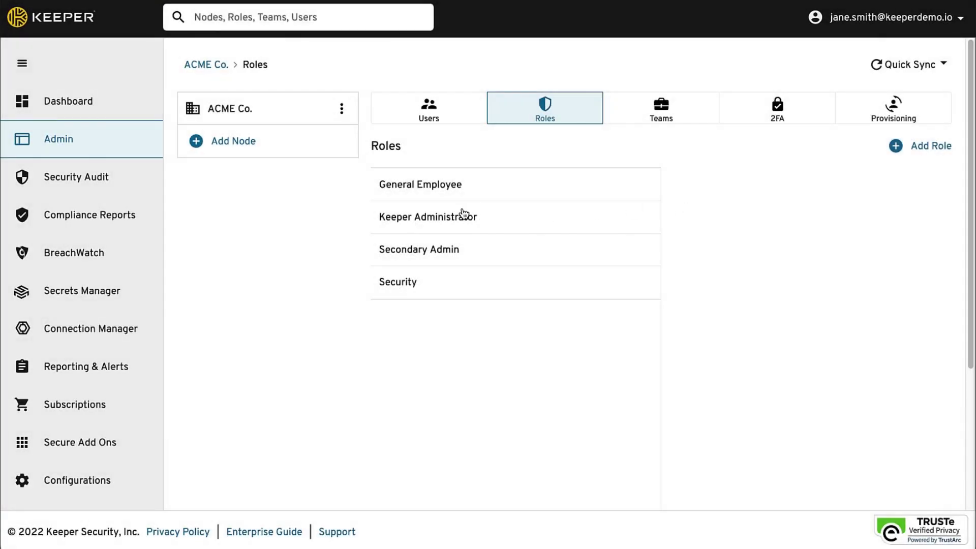
- Add Transfer Account to Keeper Administrator's ACME Co. administrative permissions and save
click(464, 214)
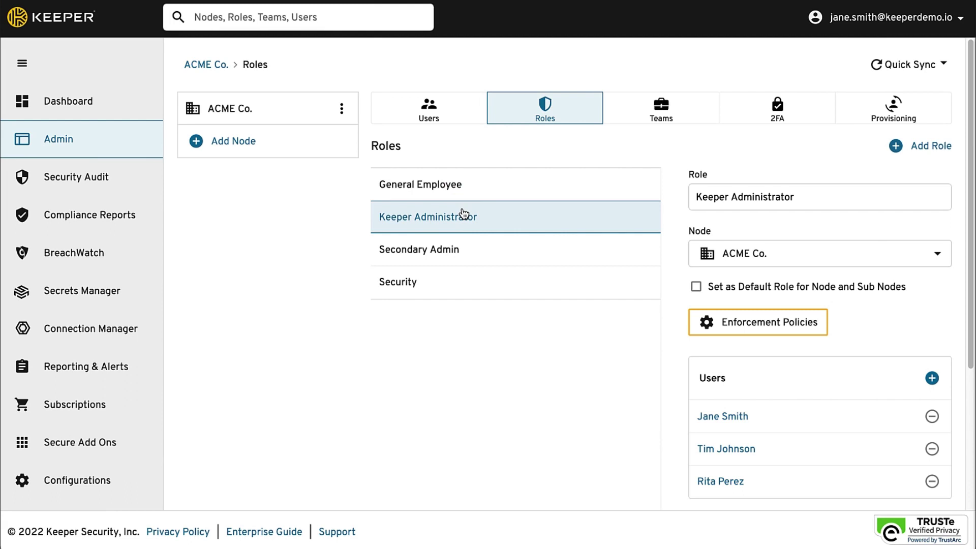
scroll(891, 310, down, 4)
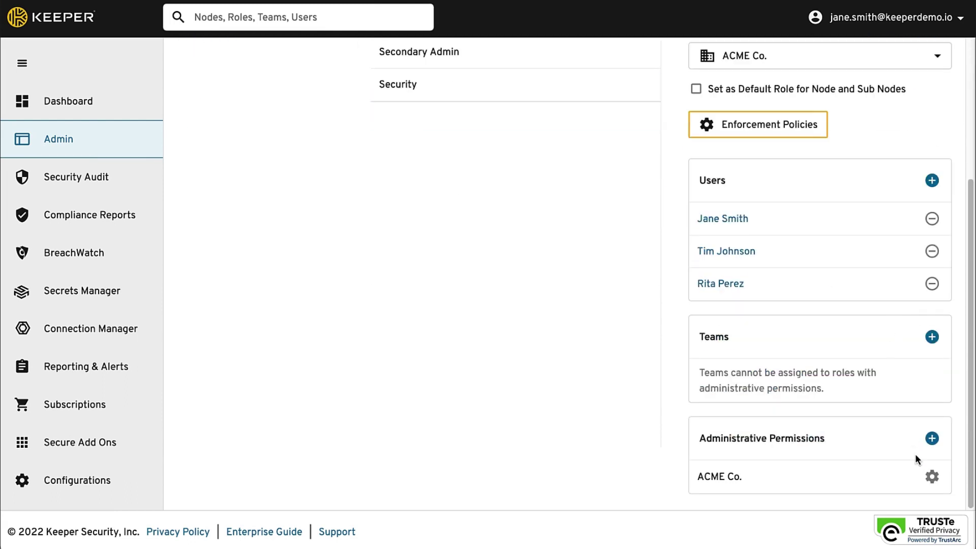
click(933, 478)
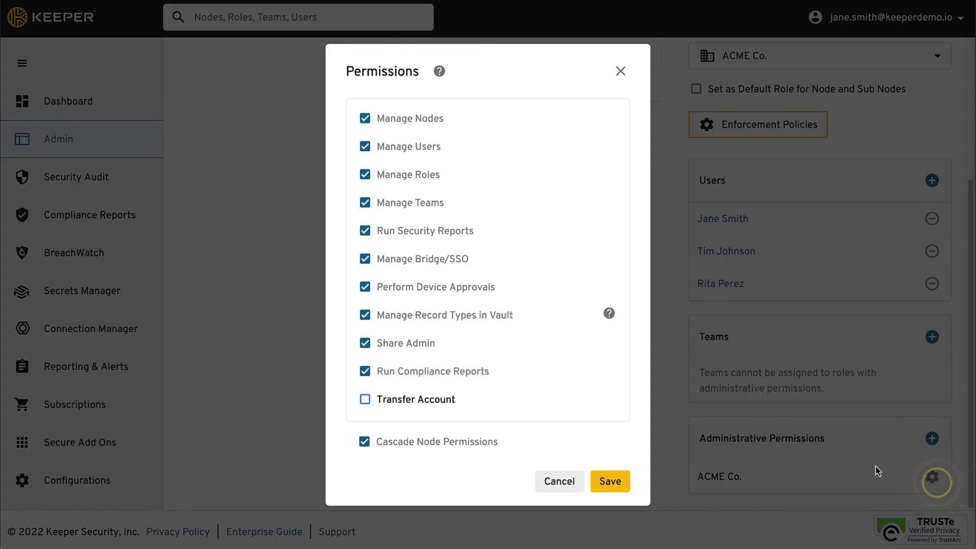
click(366, 401)
click(610, 482)
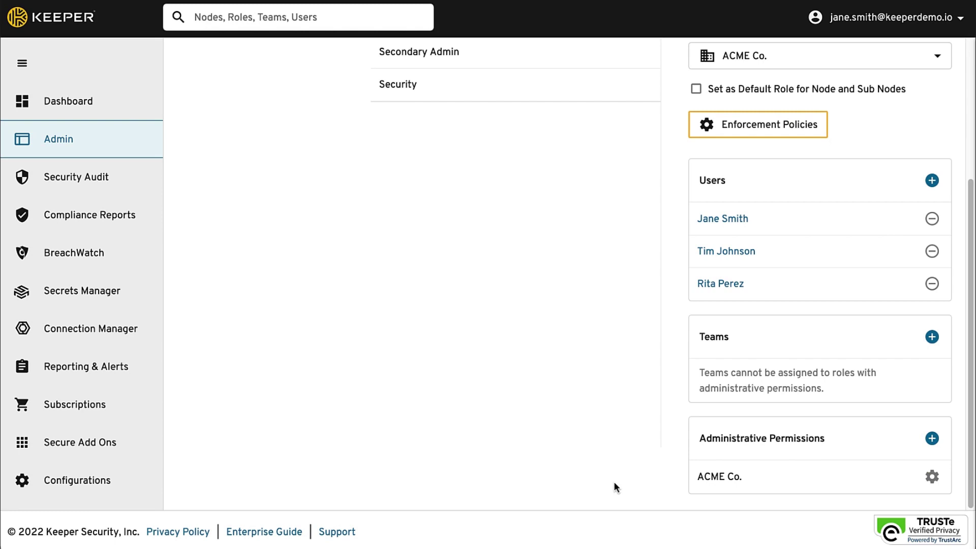
scroll(613, 484, up, 4)
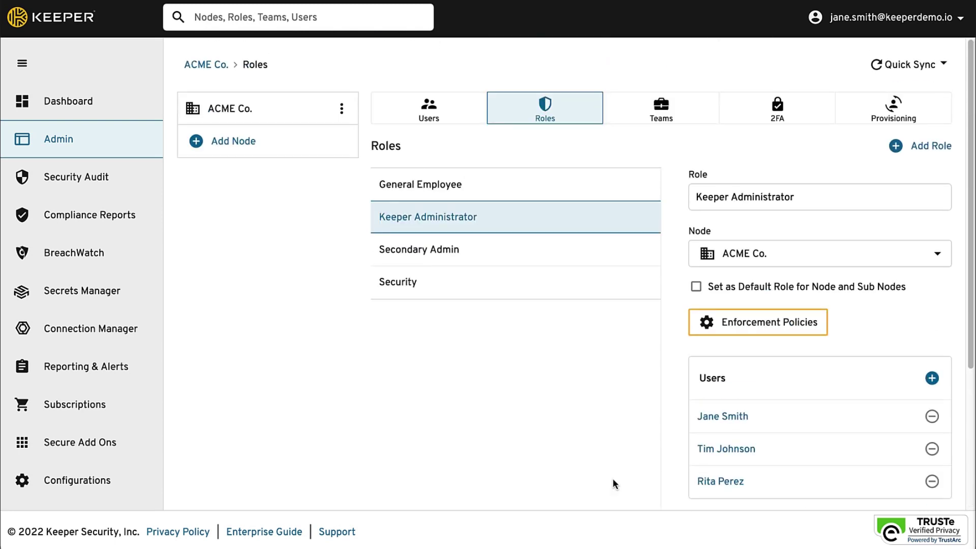
- Turn on Enable Account Transfer for General Employee, with Keeper Administrator as the eligible role
click(540, 183)
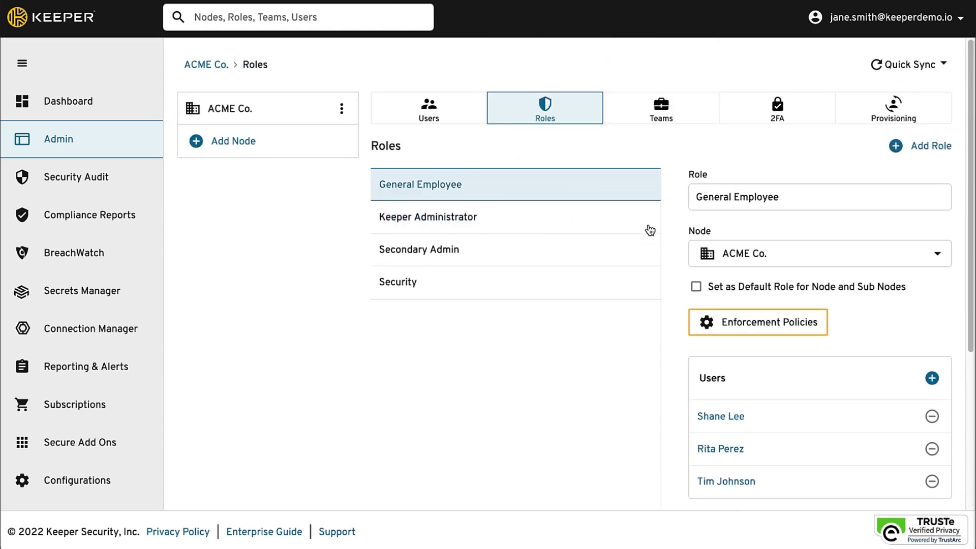
click(731, 328)
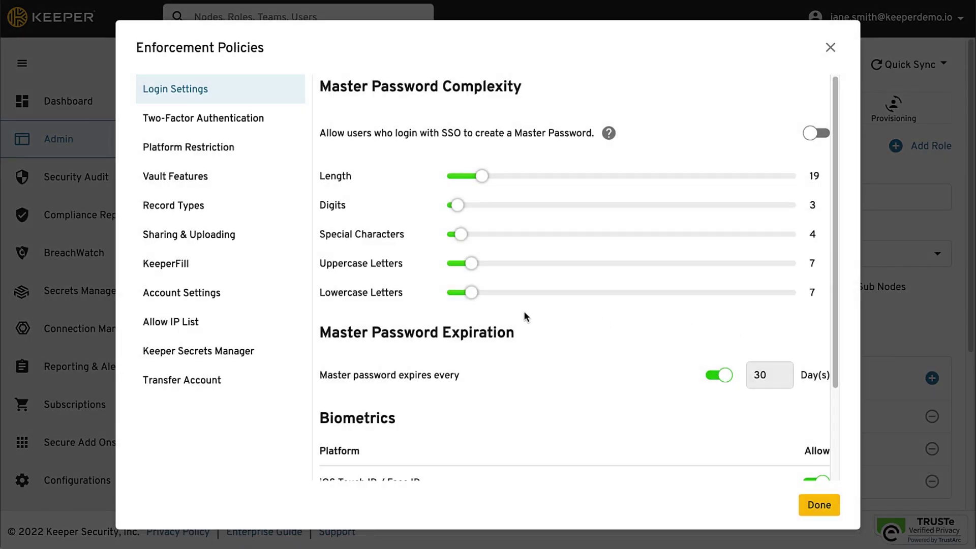
click(180, 387)
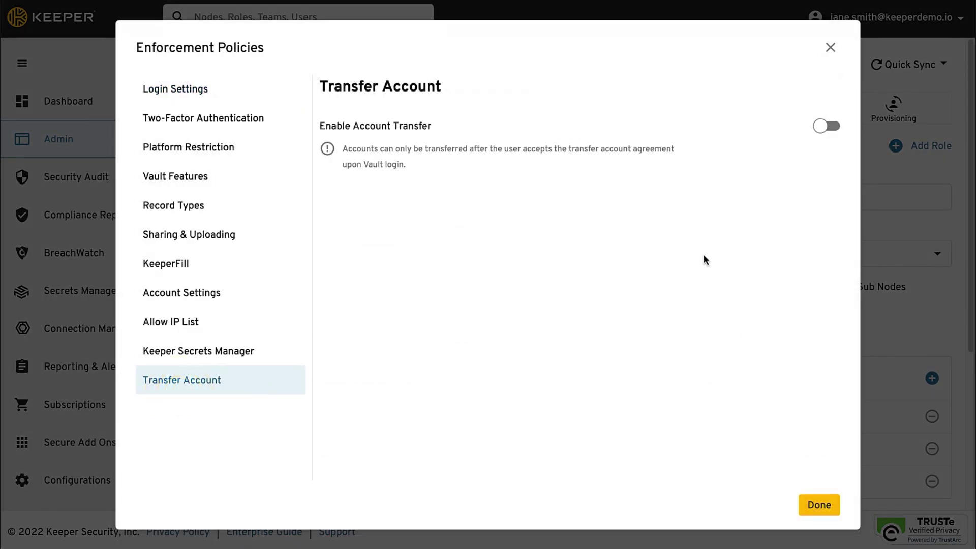
click(820, 126)
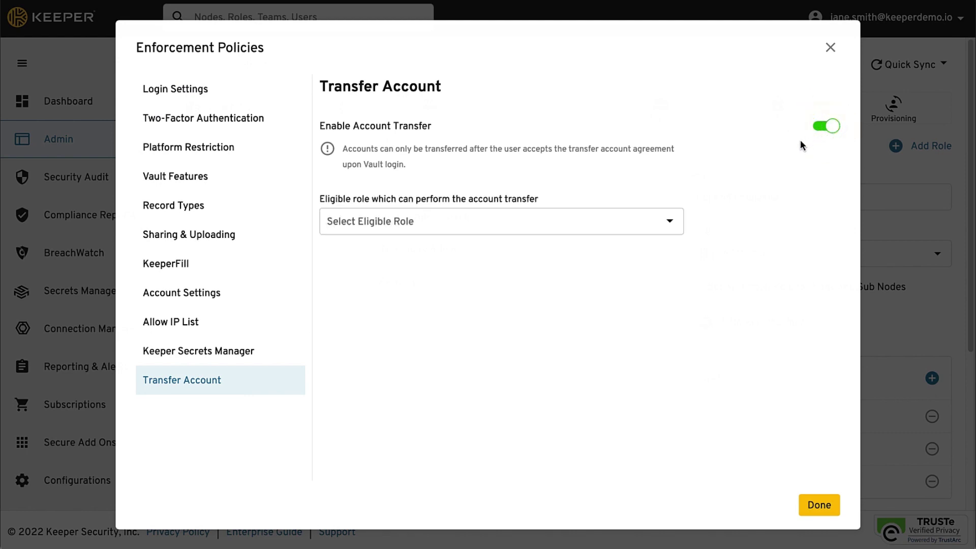
click(665, 228)
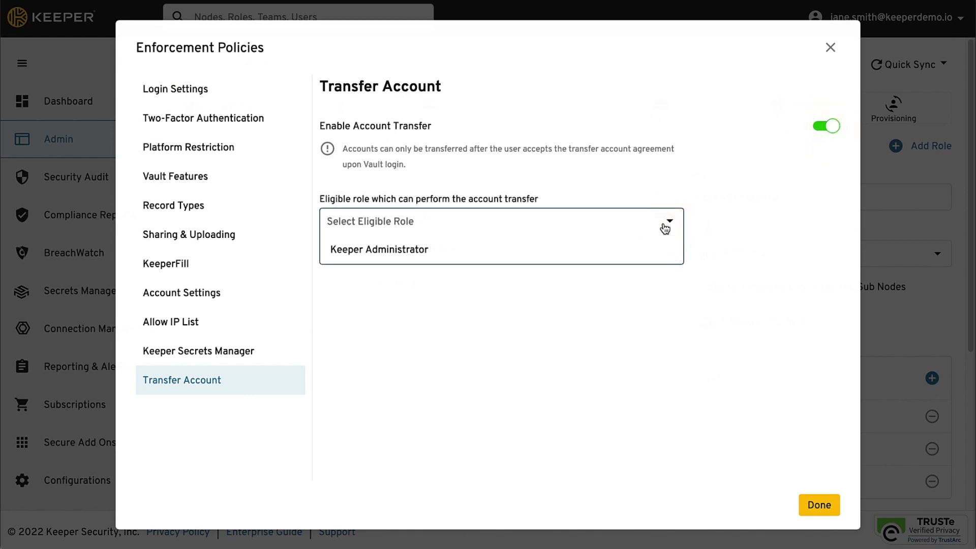
click(518, 250)
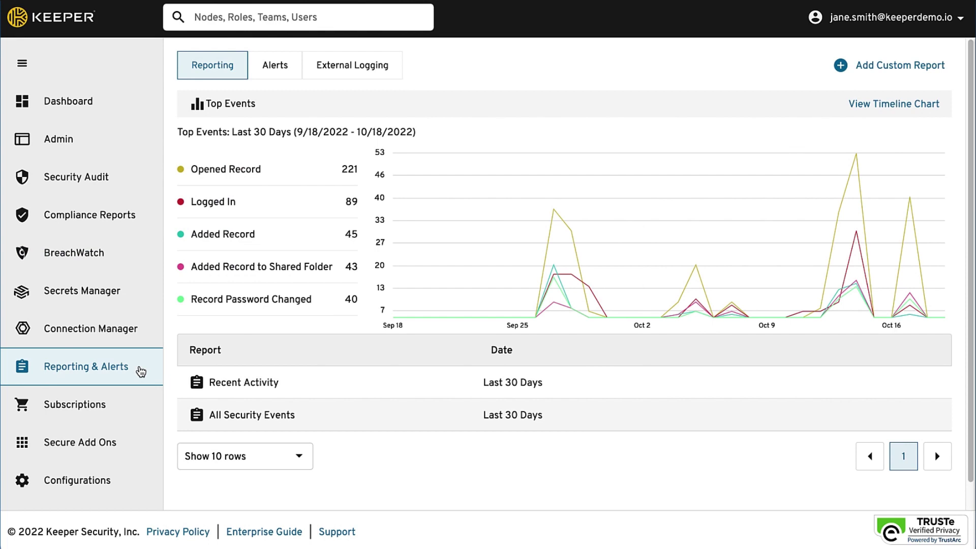
- Start a new custom report from Reporting & Alerts
mouse_move(567, 267)
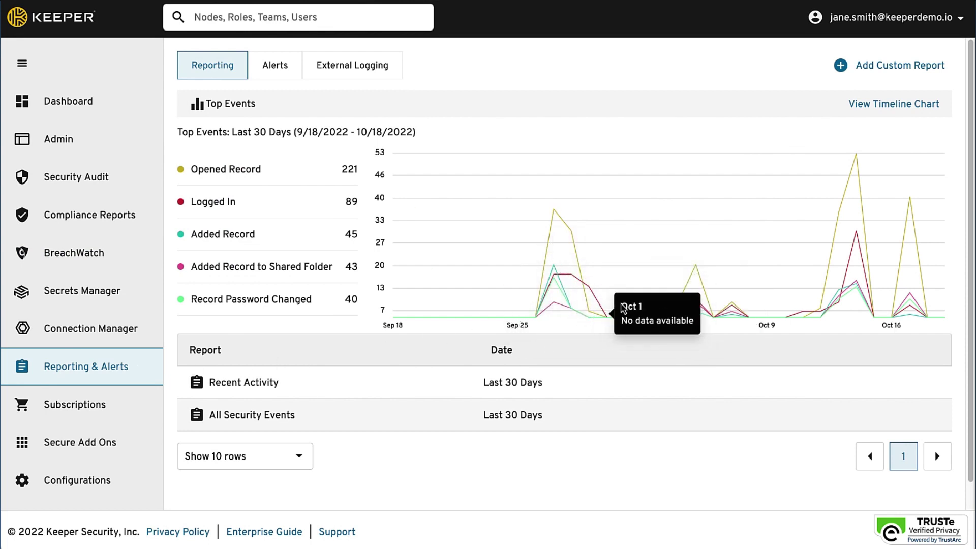
mouse_move(696, 271)
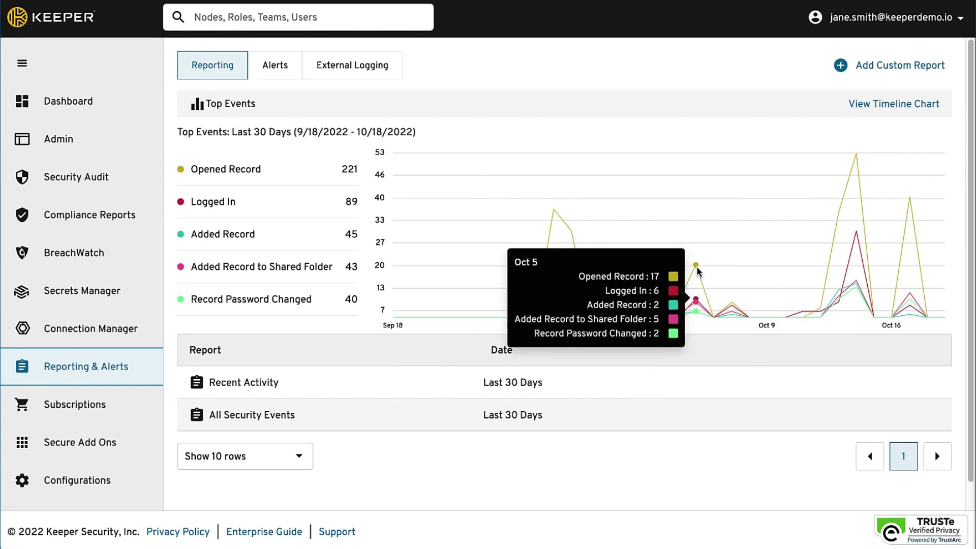
click(865, 72)
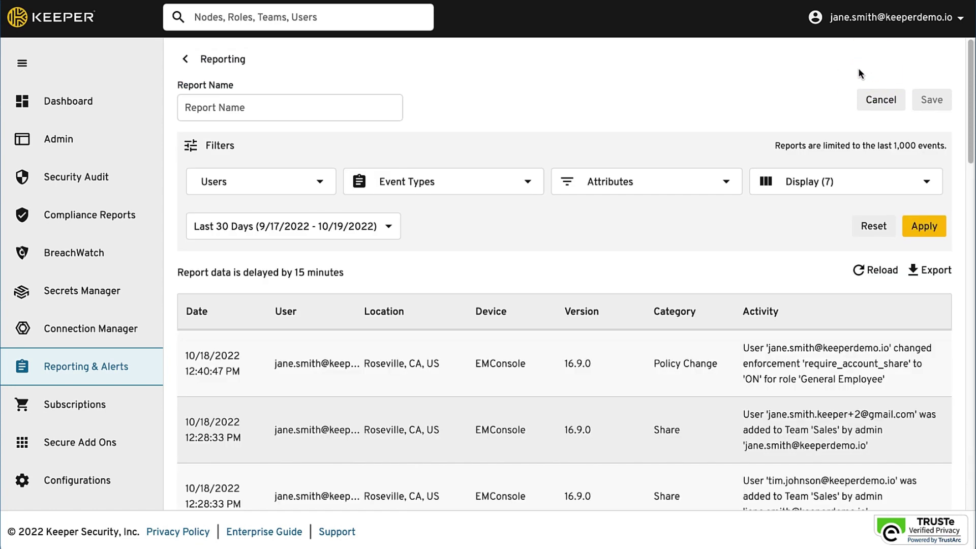
- Look through the report's Event Types, Attributes and Display column options
click(527, 185)
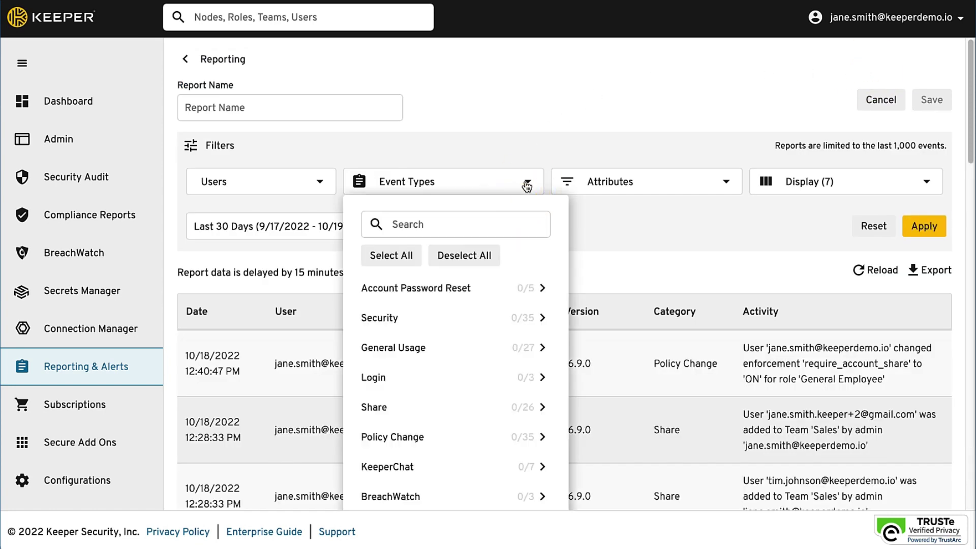
click(527, 185)
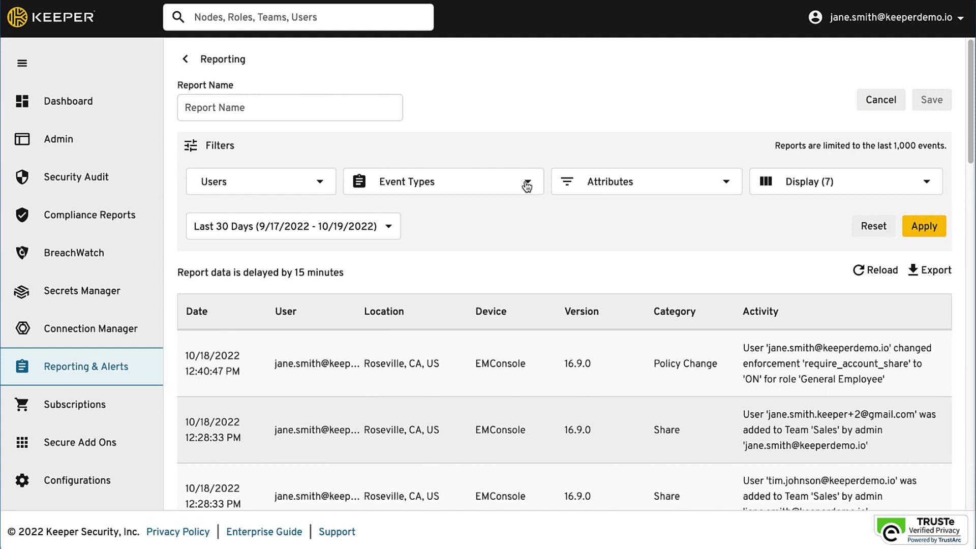
click(719, 190)
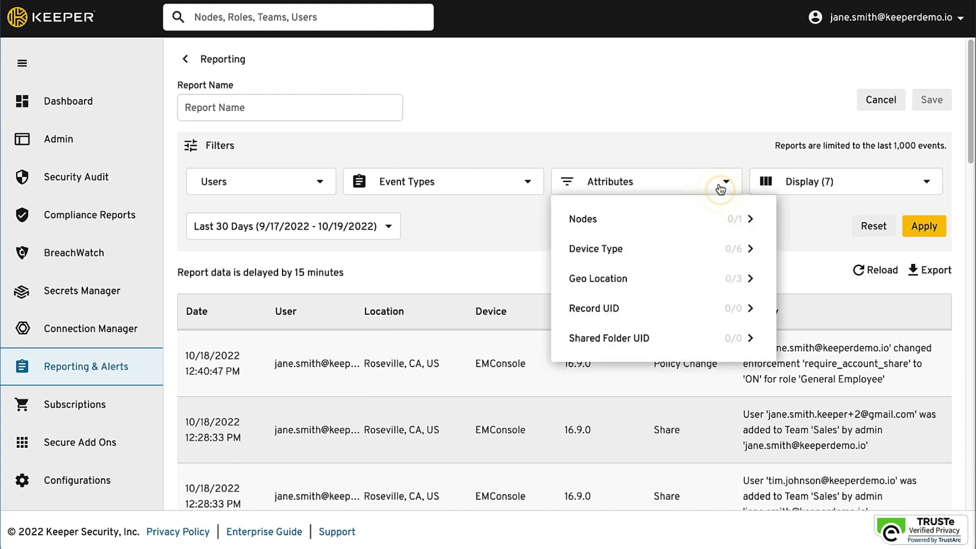
click(920, 183)
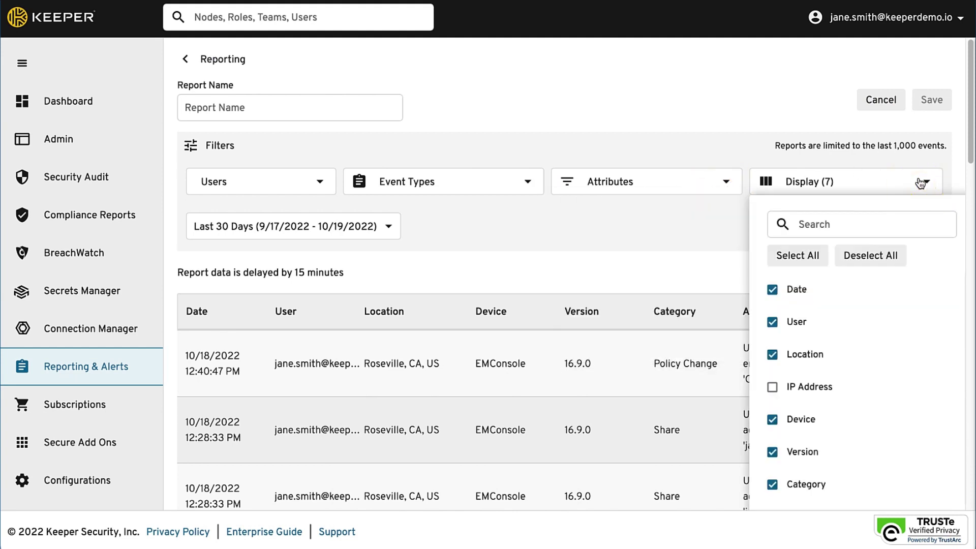
click(797, 93)
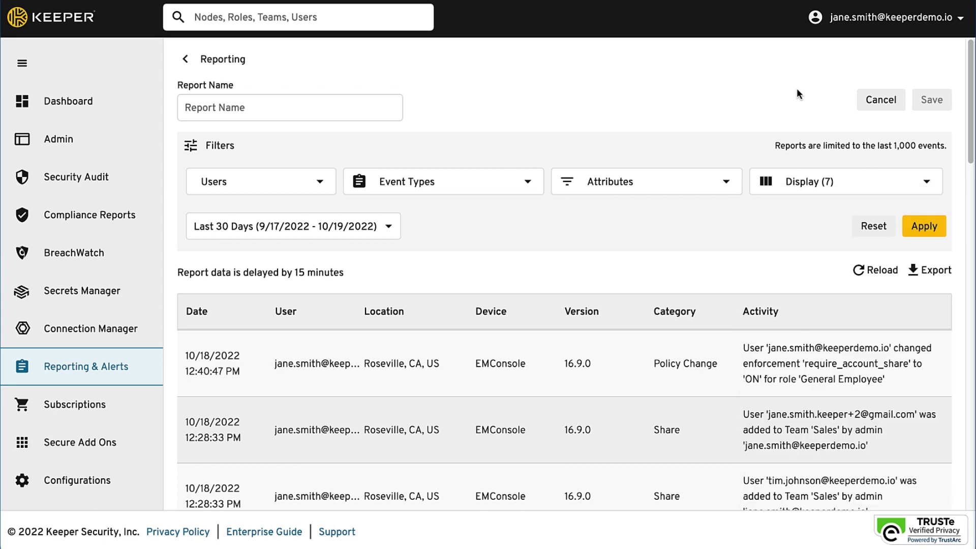